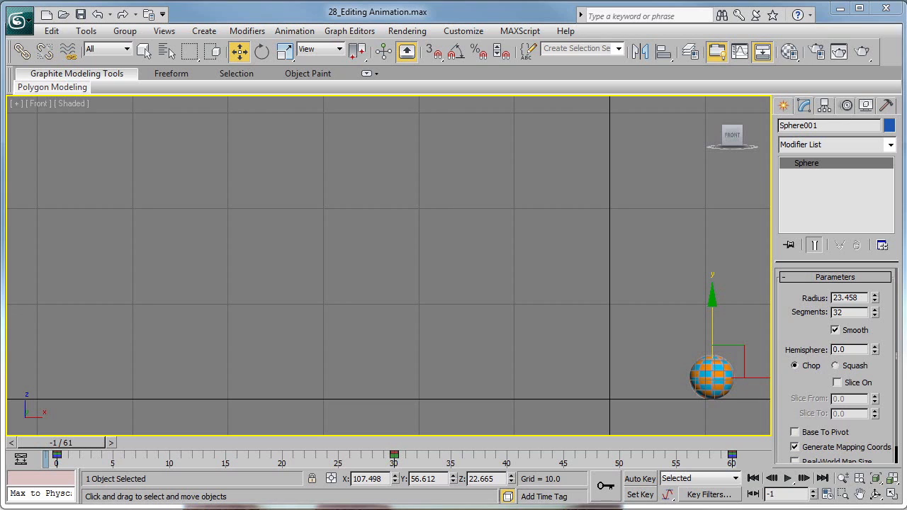
Open the Curve Editor for the sphere and view its X, Y and Z Position curves one at a time.
left_click_drag(85, 441, 60, 444)
key("w")
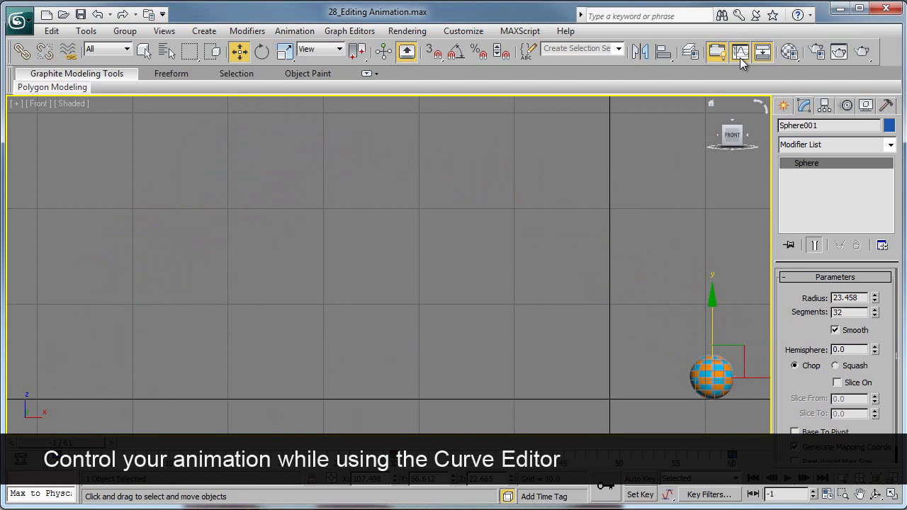
left_click(740, 53)
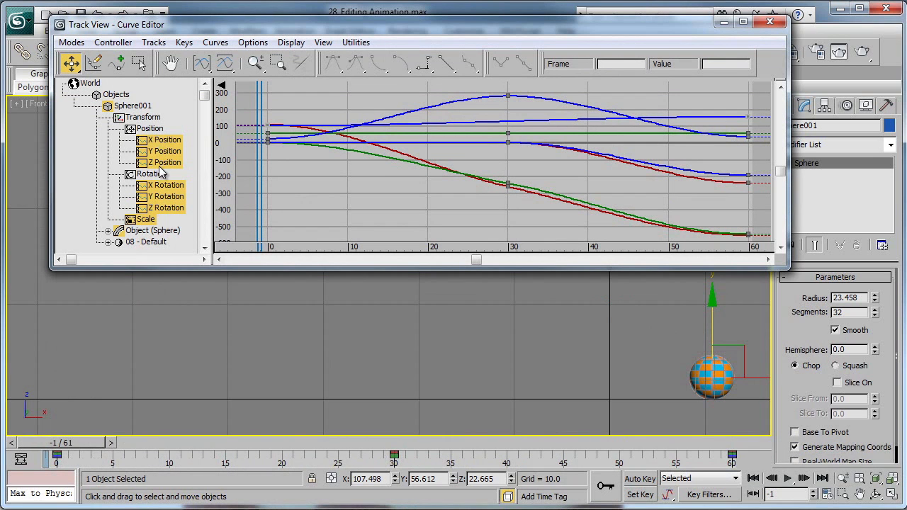
left_click(169, 143)
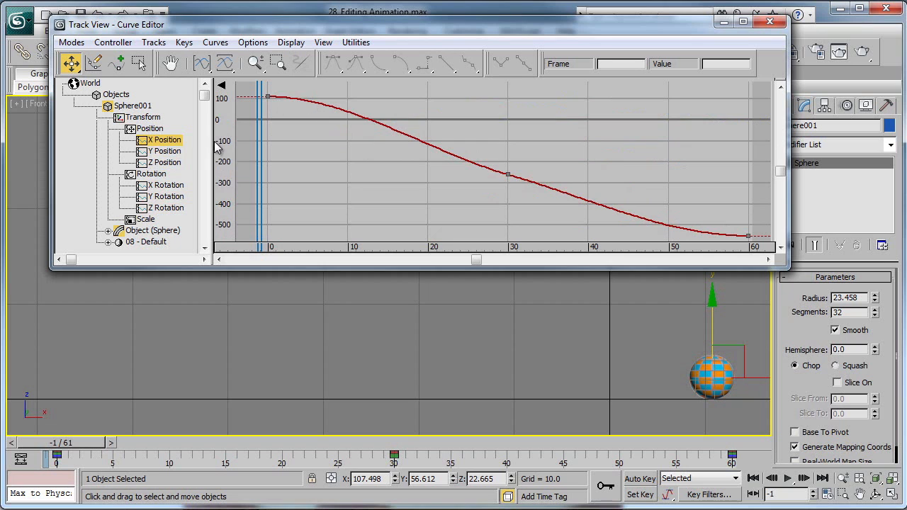
left_click(169, 153)
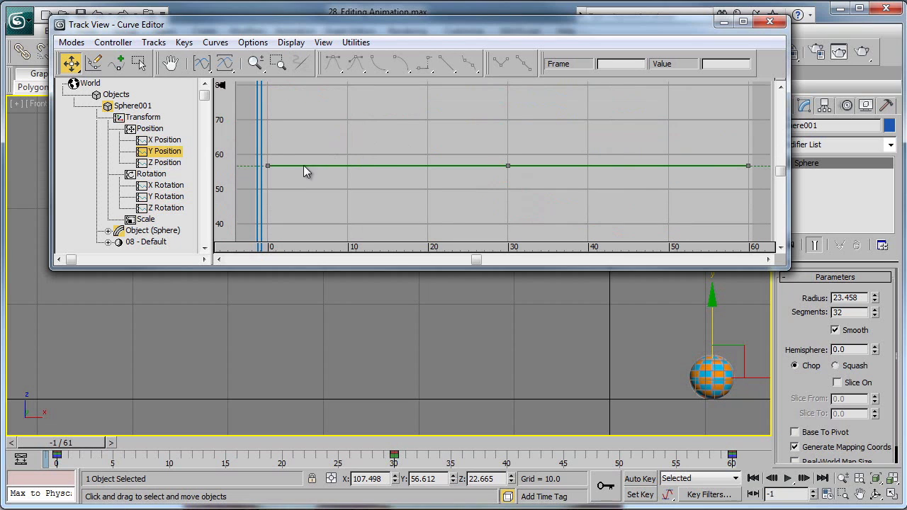
left_click(164, 164)
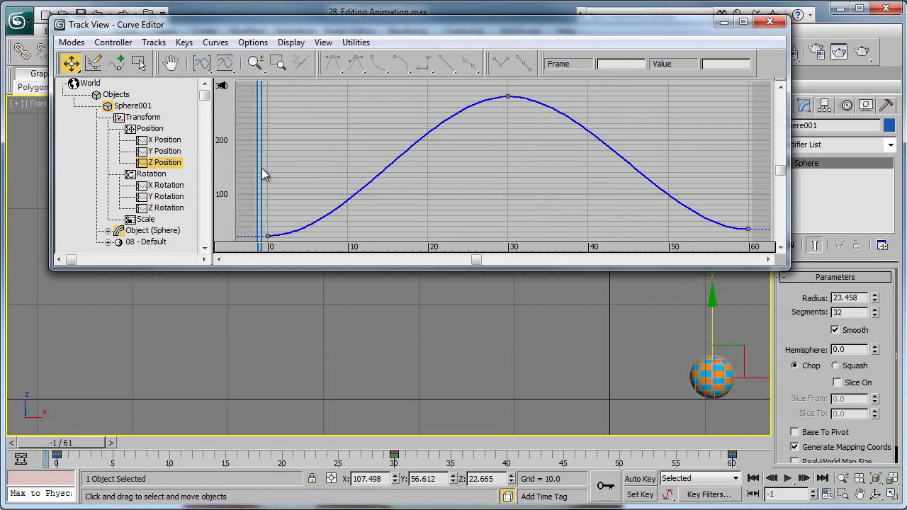
Show the sphere's X Rotation curve and inspect its keys at frames 0, 30 and 60.
left_click(152, 175)
left_click(162, 187)
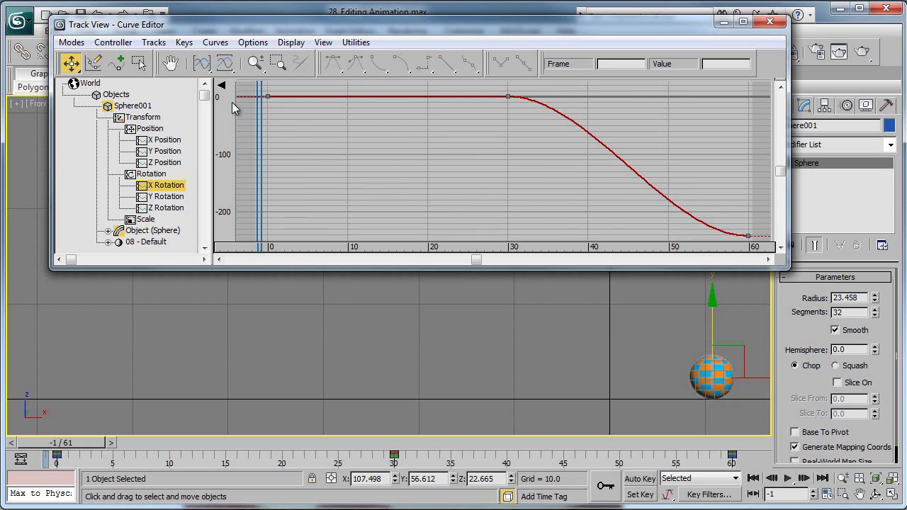
mouse_move(260, 91)
left_mouse_down()
mouse_move(273, 107)
mouse_move(247, 102)
mouse_move(260, 93)
left_mouse_up()
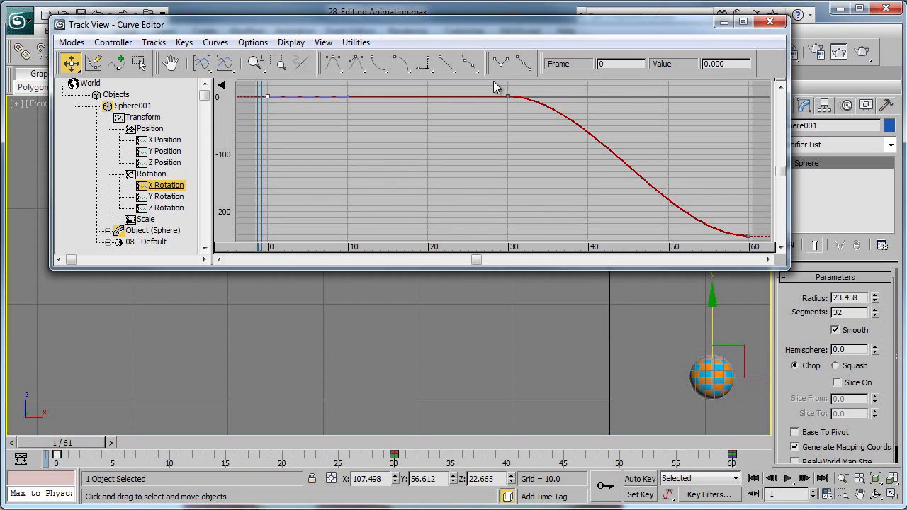
left_click_drag(499, 88, 522, 111)
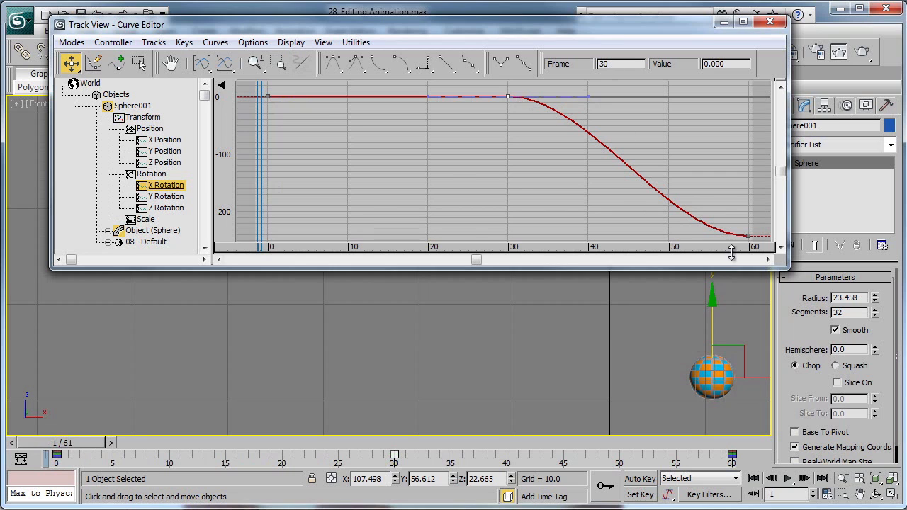
left_click_drag(731, 226, 769, 240)
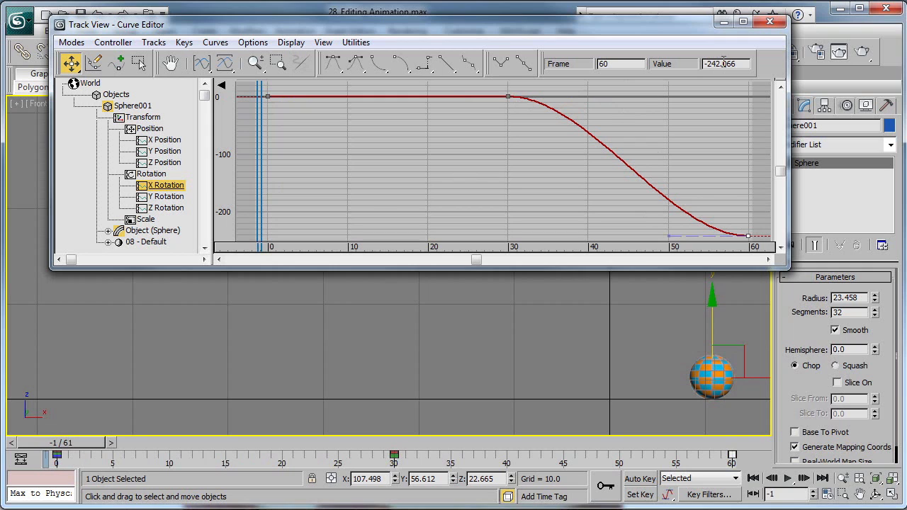
View the sphere's Y Rotation, Z Rotation and Scale curves and inspect the Scale keys at frames 0 and 60.
left_click(170, 200)
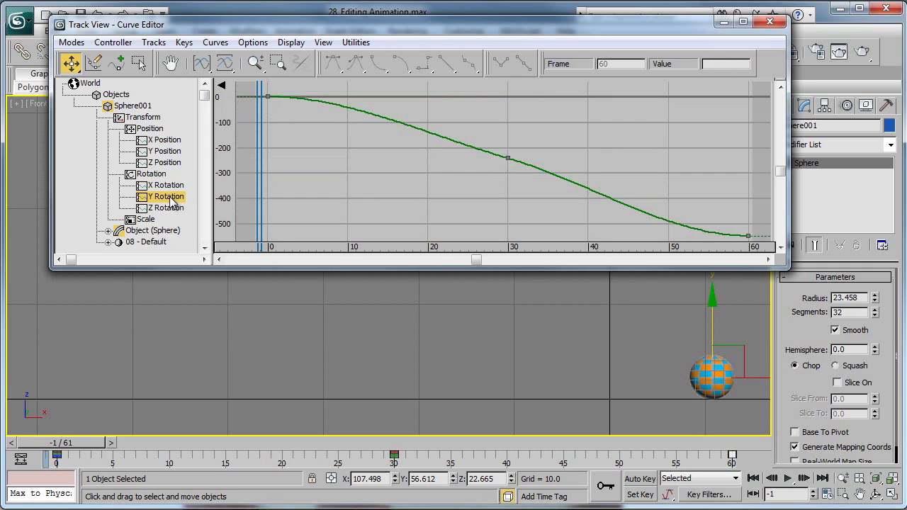
left_click(170, 208)
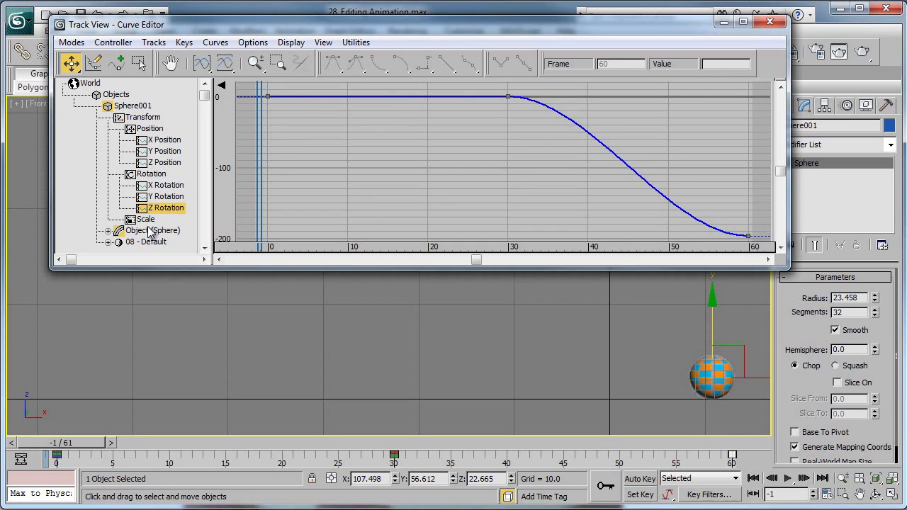
left_click(146, 220)
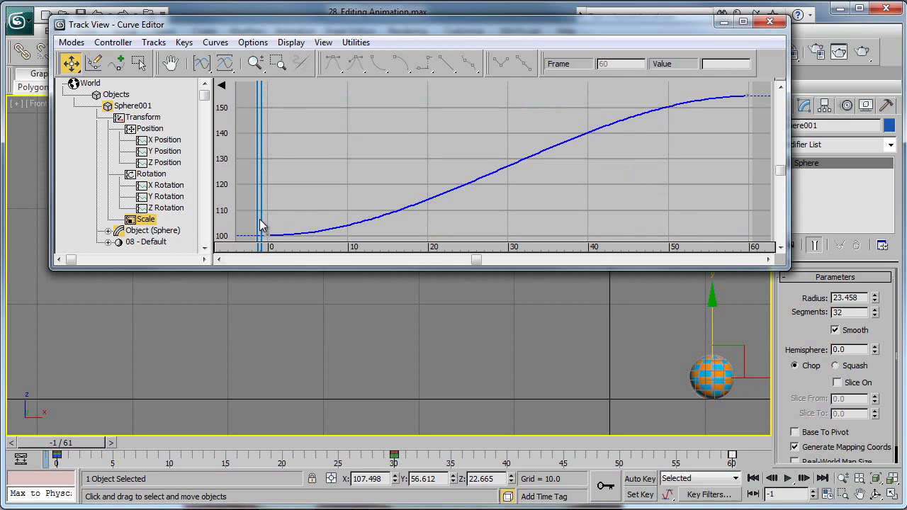
left_click_drag(261, 225, 282, 243)
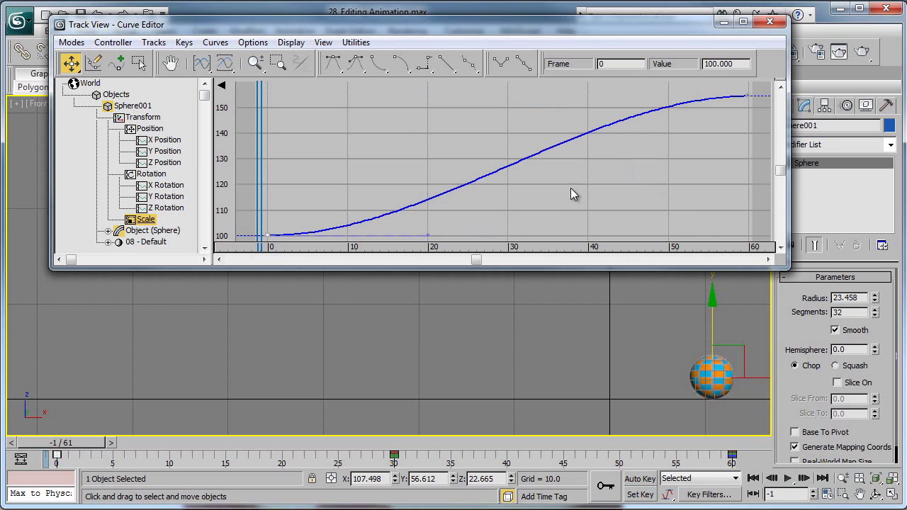
left_click_drag(742, 86, 758, 115)
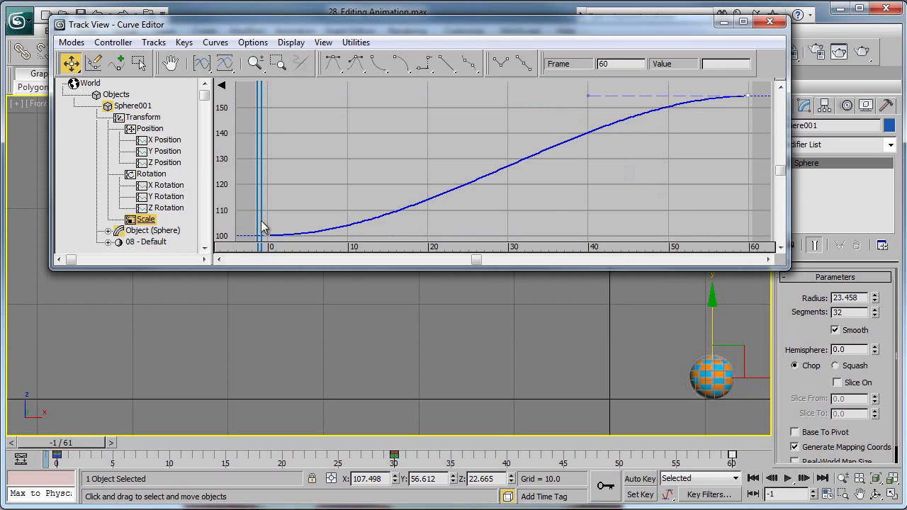
Try adjusting the tangent handle of the Scale curve's key at frame 0 and undo the change.
left_click(296, 238)
left_click(267, 238)
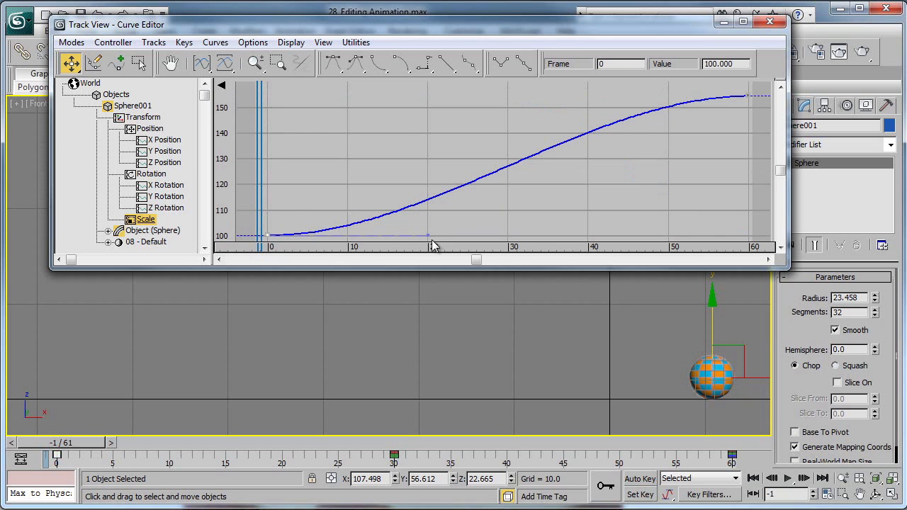
left_click_drag(428, 240, 446, 236)
key("ctrl+z")
Show the sphere's X Position curve and restrict key movement to the vertical direction.
left_click(148, 129)
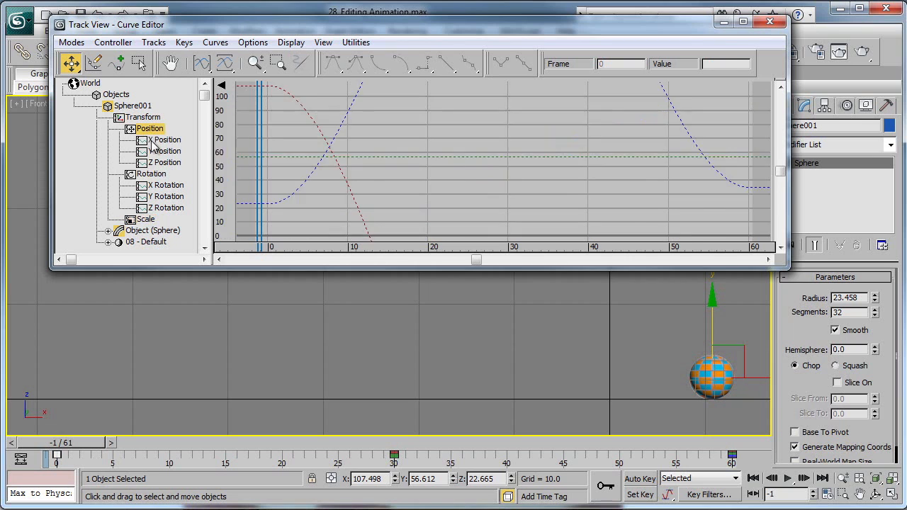
left_click(163, 139)
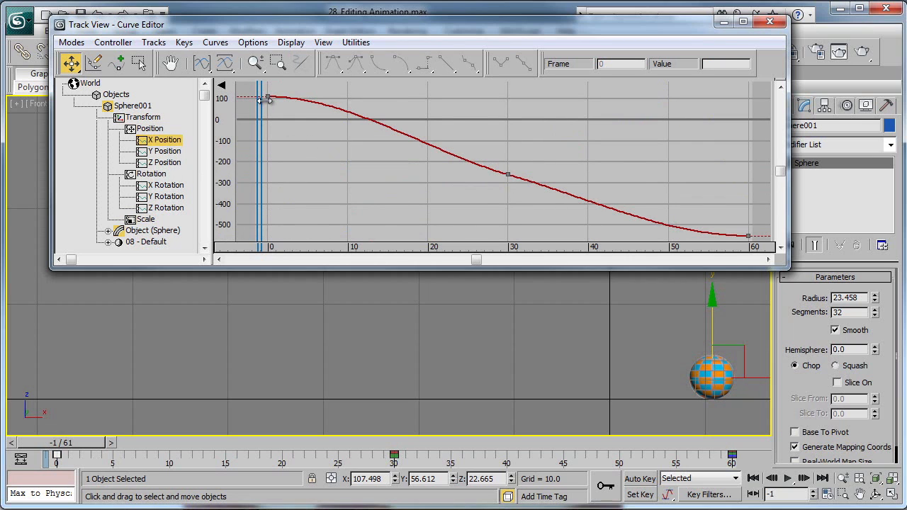
left_click_drag(264, 93, 274, 105)
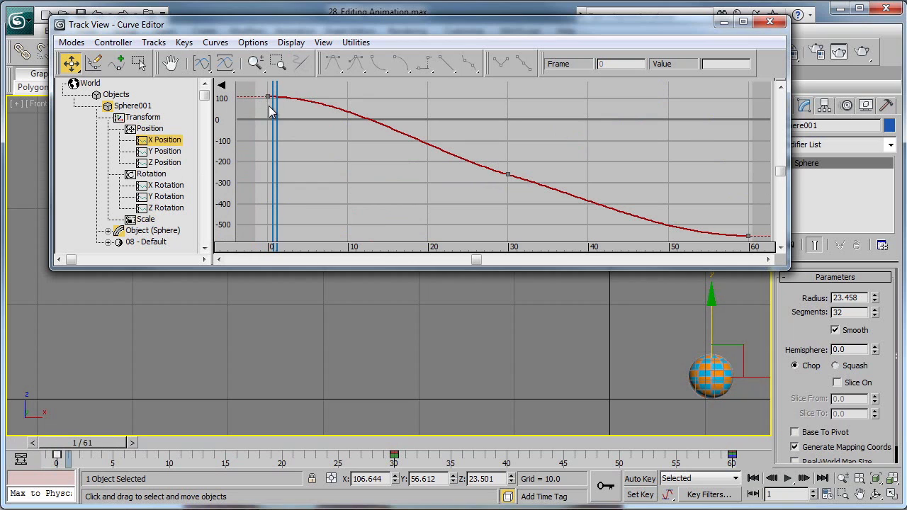
left_click(270, 98)
left_click(265, 100)
left_click(72, 65)
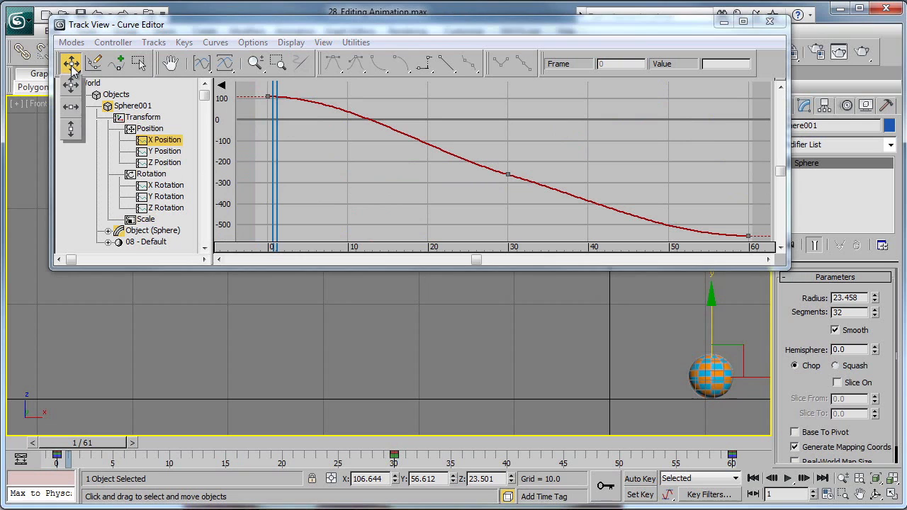
left_click_drag(73, 77, 71, 128)
Try moving the first X Position key down to about -206 and up to about 407, undoing each move.
left_click_drag(267, 97, 269, 162)
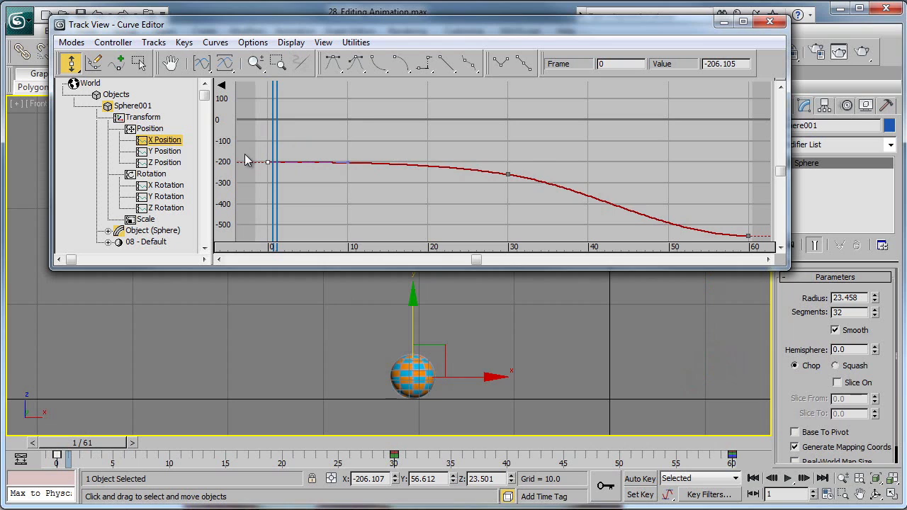
key("ctrl+z")
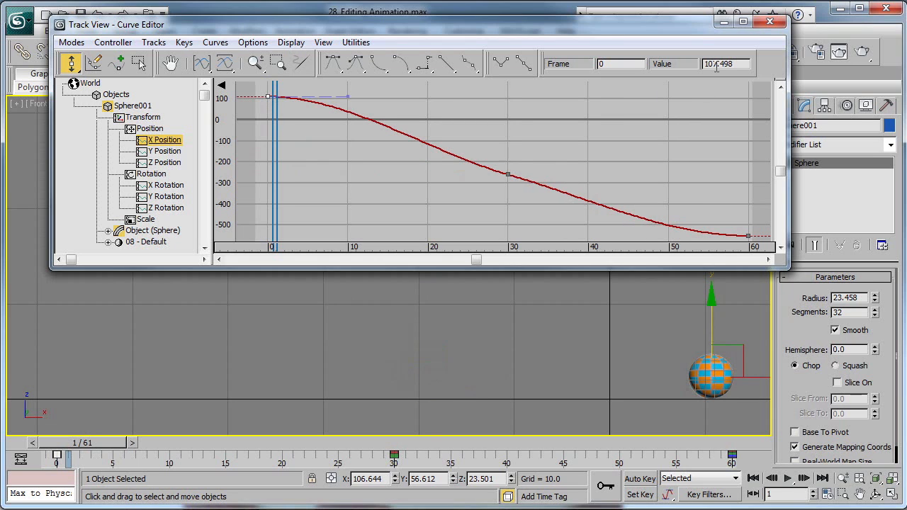
scroll(367, 185, "down", 6)
middle_click_drag(365, 174, 355, 198)
scroll(355, 198, "down", 2)
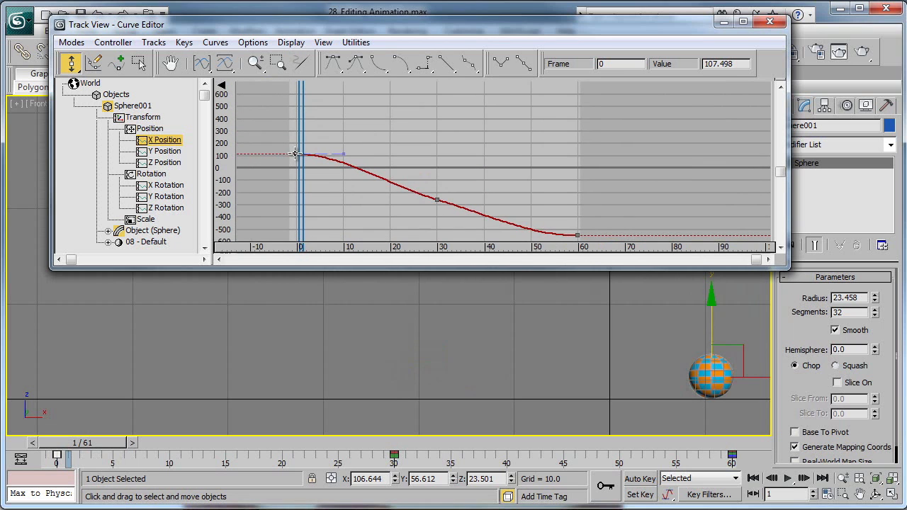
left_click_drag(296, 154, 300, 117)
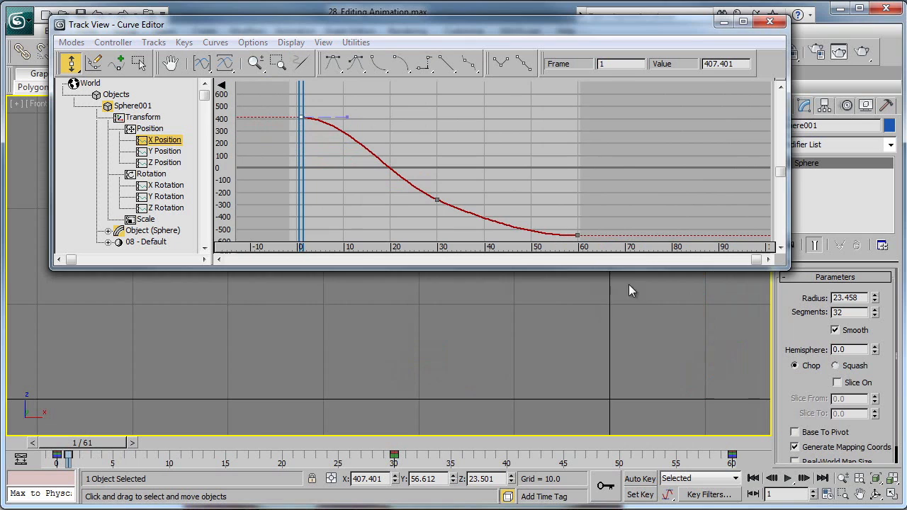
scroll(675, 376, "down", 5)
key("ctrl+z")
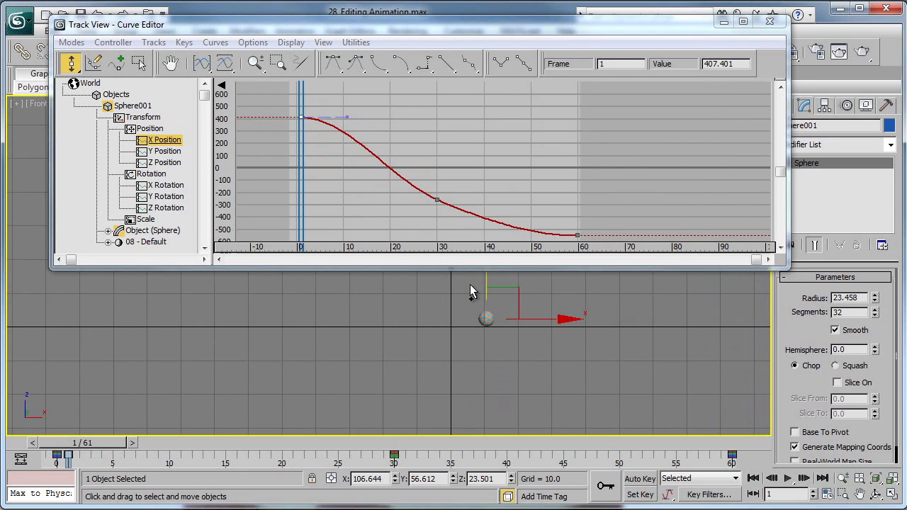
scroll(499, 328, "up", 5)
middle_click_drag(590, 365, 629, 303)
Lower the sphere's Z Position key at frame 30 to about 133, with the current time at frame 30.
left_click(176, 153)
left_click(173, 163)
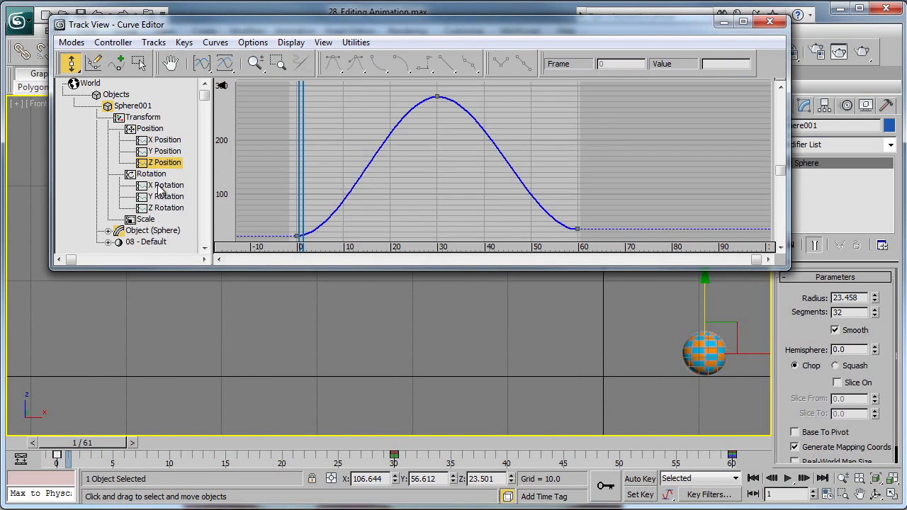
left_click(163, 187)
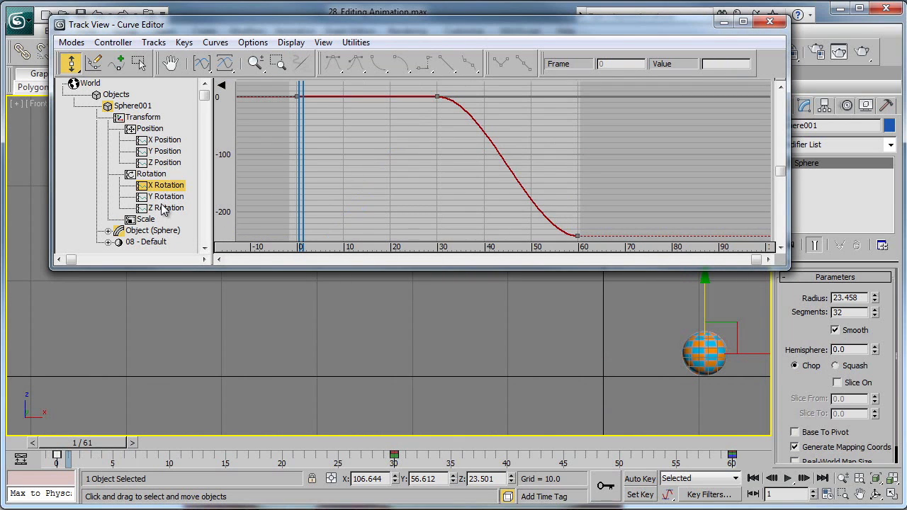
left_click(162, 208)
left_click(166, 163)
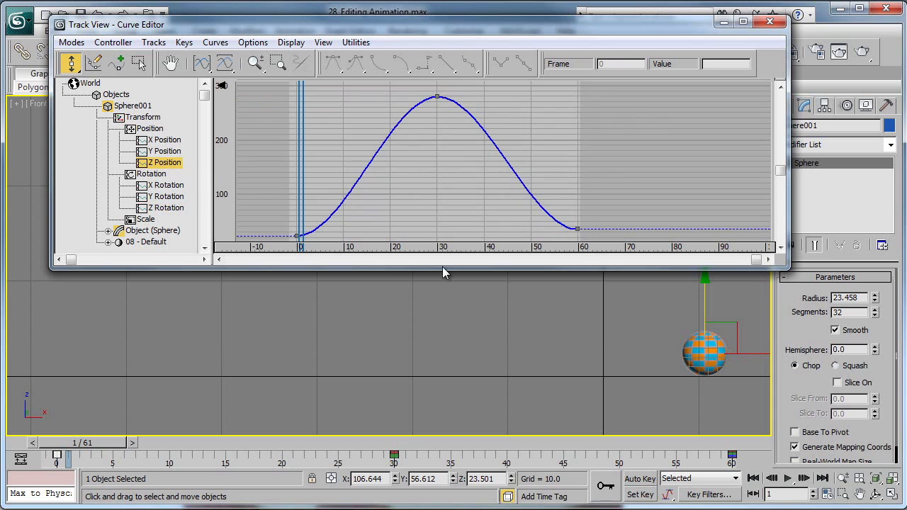
left_click(437, 96)
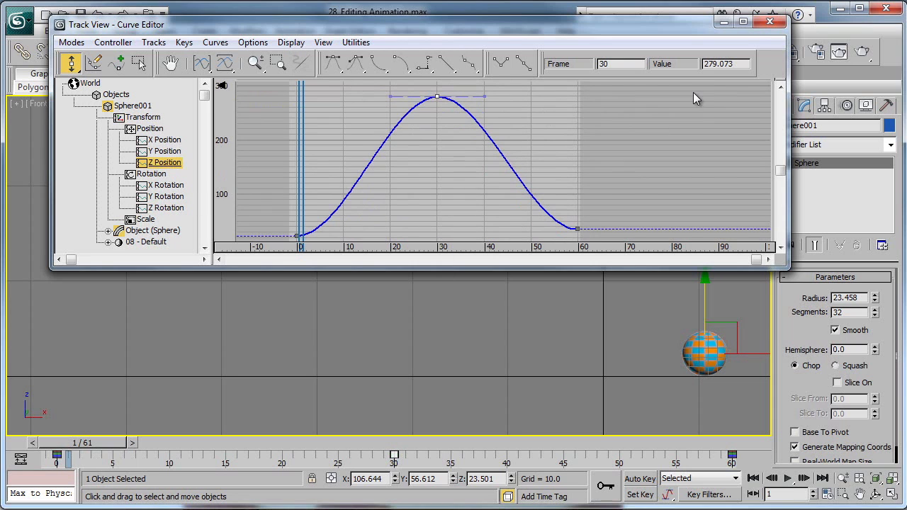
left_click(396, 444)
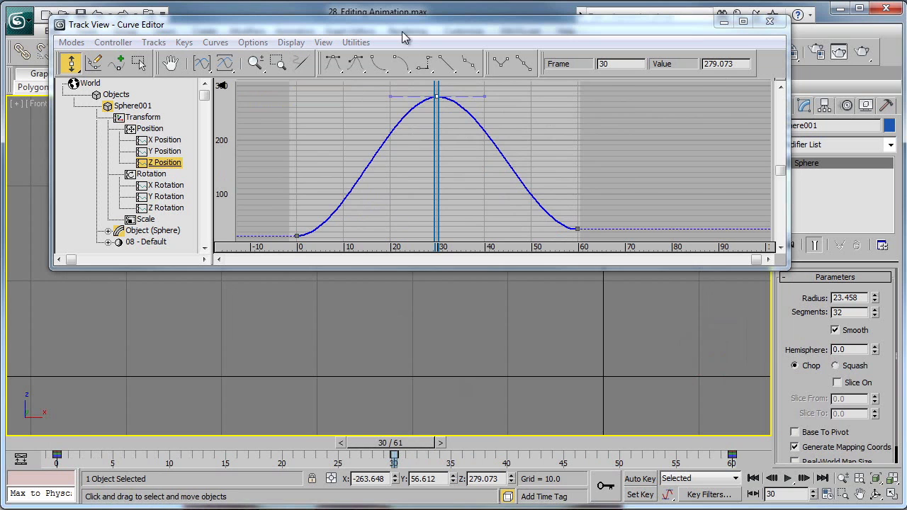
left_click_drag(405, 24, 411, 137)
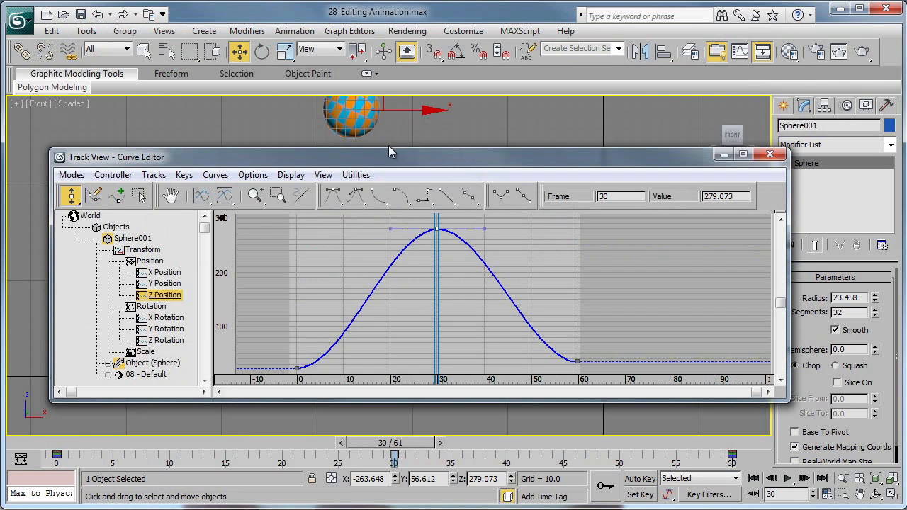
left_click_drag(437, 230, 440, 310)
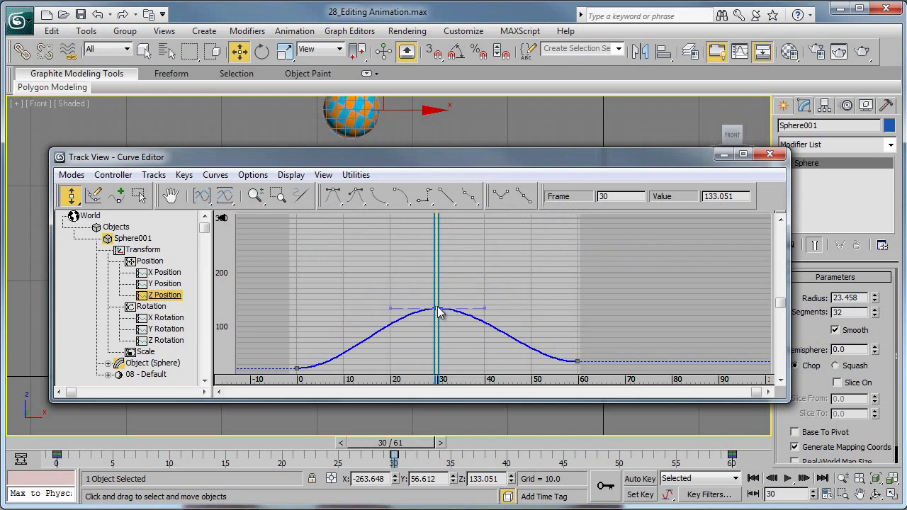
Close the Curve Editor and, at frame 30, undo the lowering of the sphere's Z Position key.
left_click_drag(669, 153, 767, 93)
left_click(822, 97)
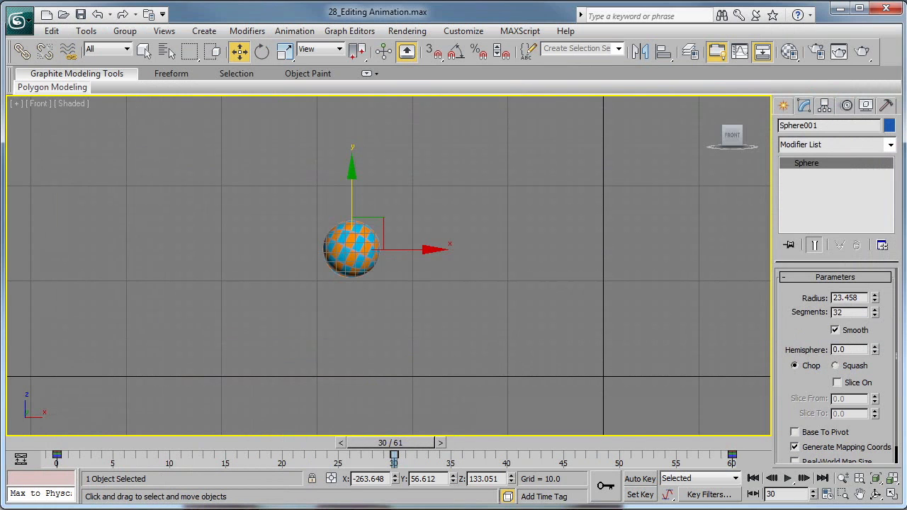
mouse_move(69, 443)
left_mouse_down()
mouse_move(425, 443)
mouse_move(71, 444)
left_mouse_up()
key("w")
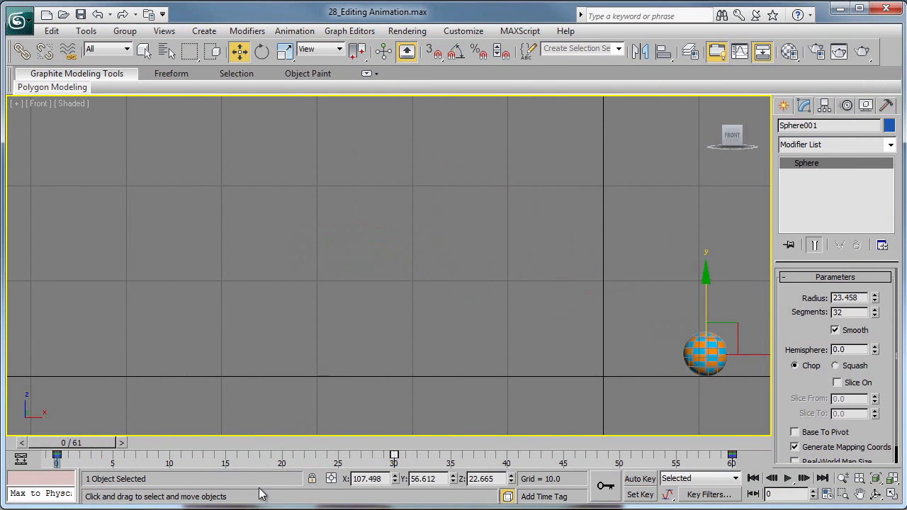
left_click(391, 443)
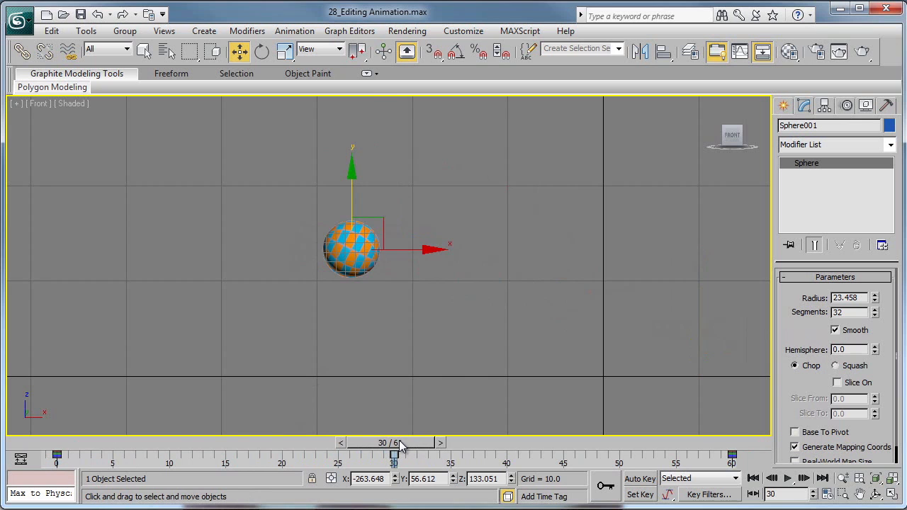
left_click_drag(352, 195, 352, 56)
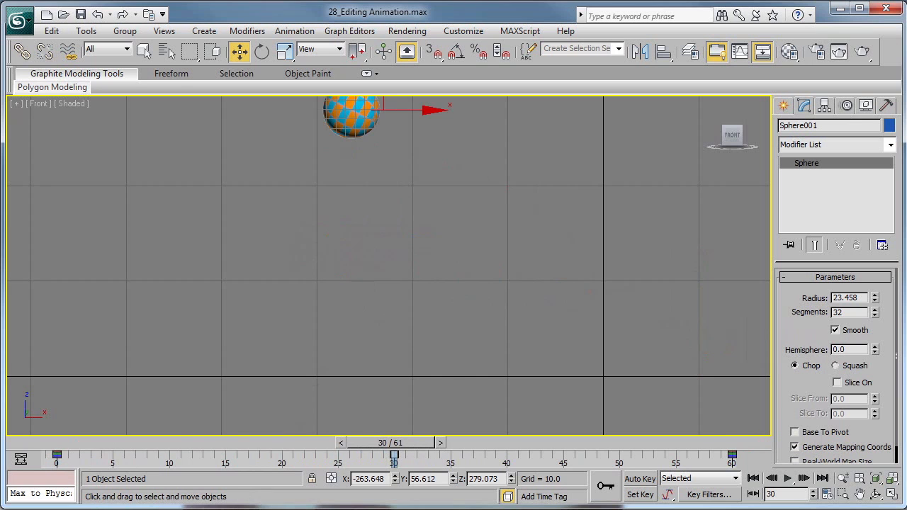
Reopen the Track View window, shift it clear of the command panel and switch it to Dope Sheet mode.
left_click(212, 507)
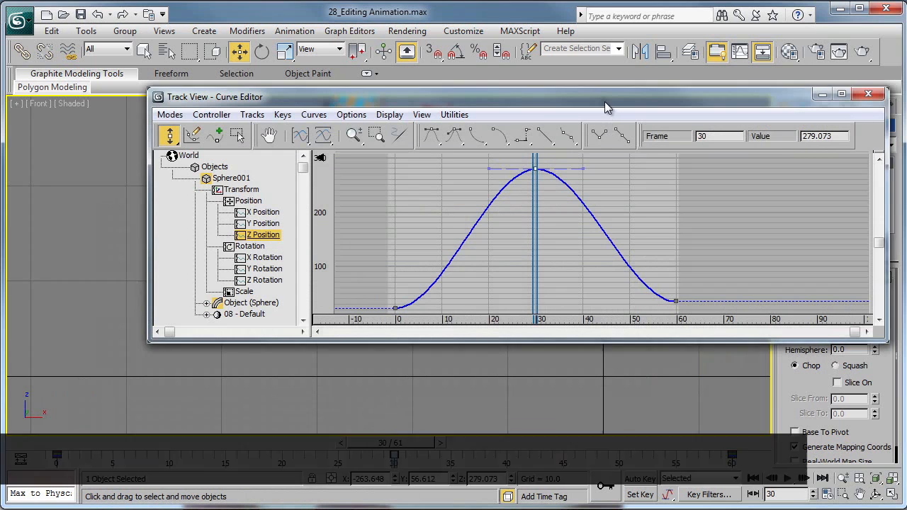
left_click_drag(531, 97, 457, 109)
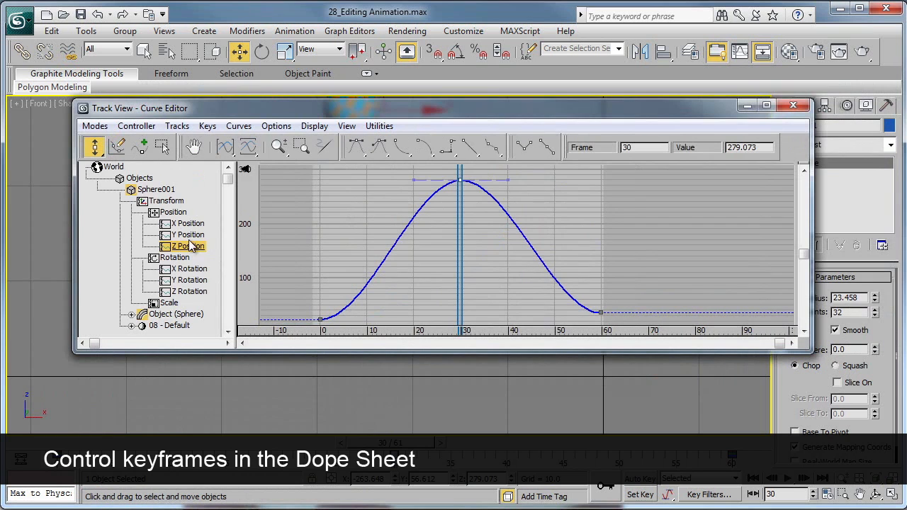
left_click(95, 126)
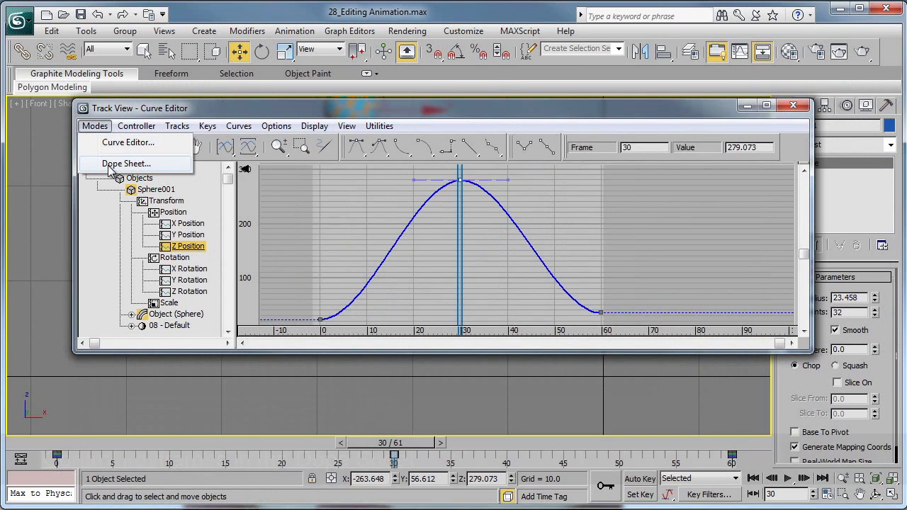
left_click(107, 164)
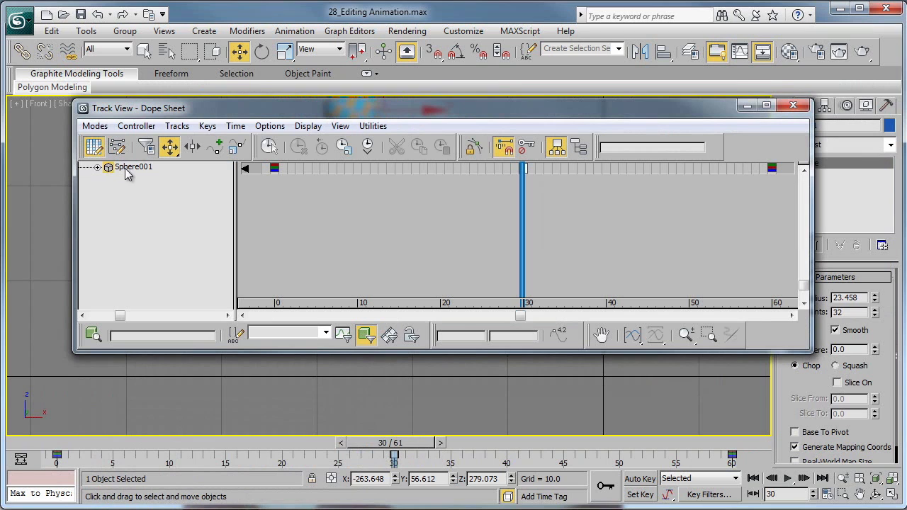
Expand Sphere001's Transform, Position and Rotation tracks in the Dope Sheet.
left_click(97, 167)
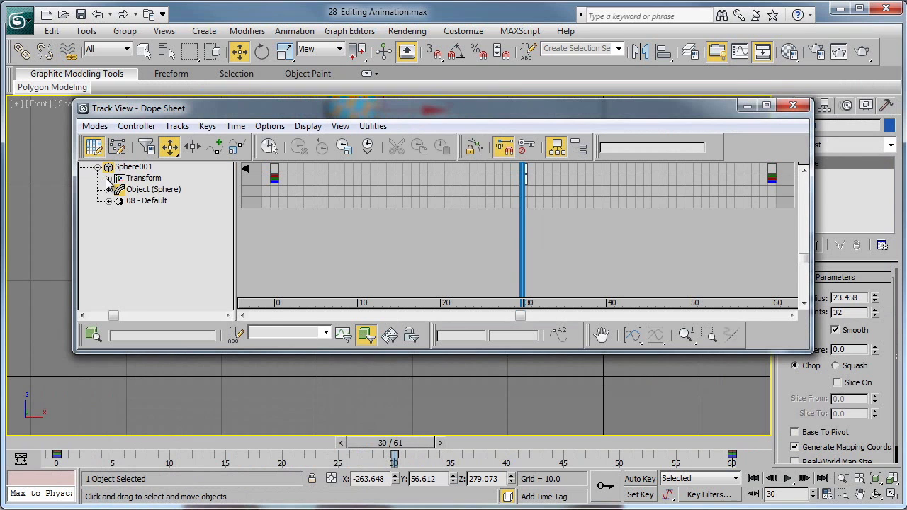
left_click(108, 177)
left_click(120, 190)
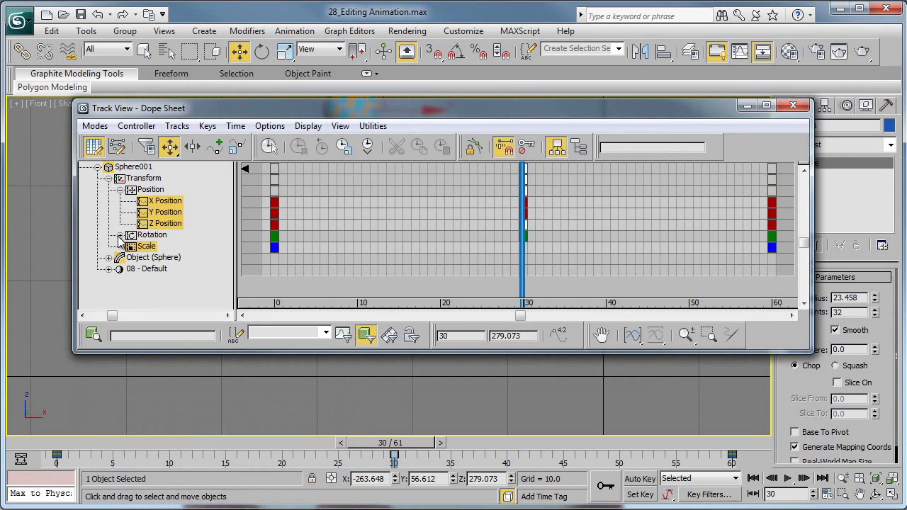
left_click(120, 235)
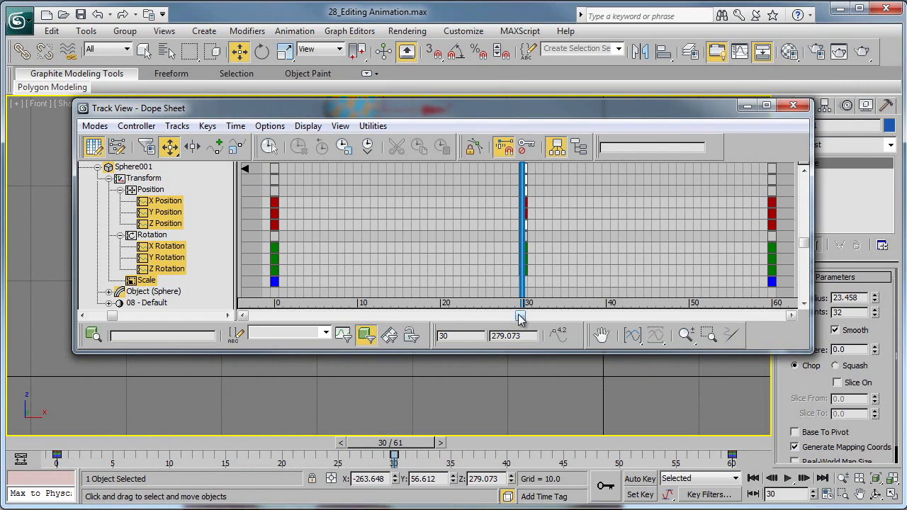
Move the current time to frame 24 and look at the track bar's Configure options, including Show Selection Range.
left_click_drag(525, 301, 475, 284)
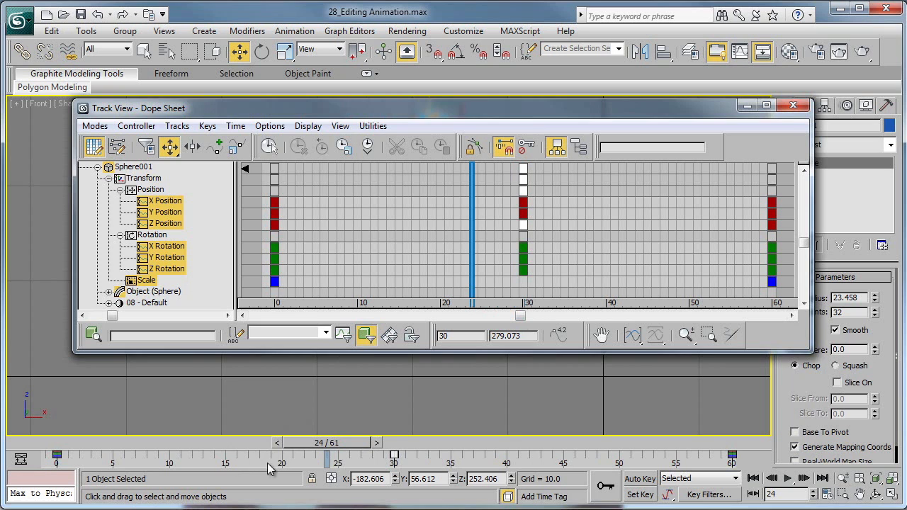
right_click(238, 467)
mouse_move(276, 423)
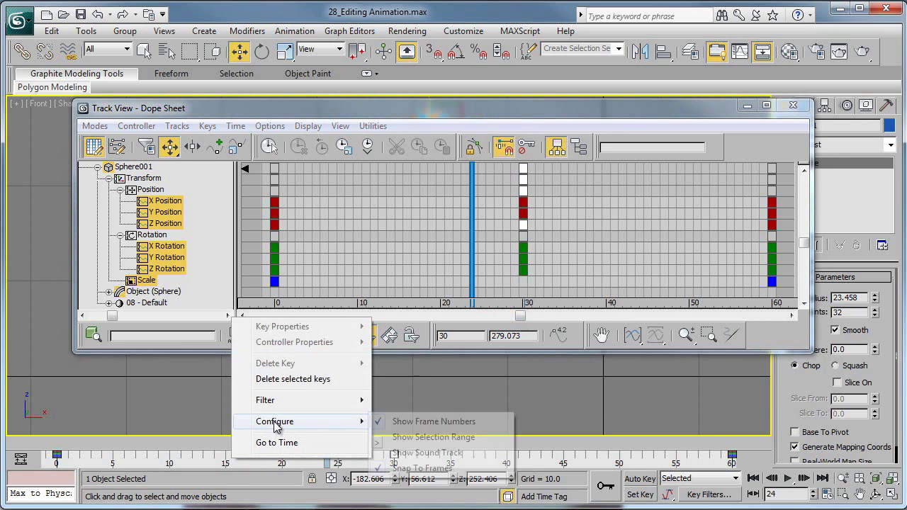
left_click(407, 440)
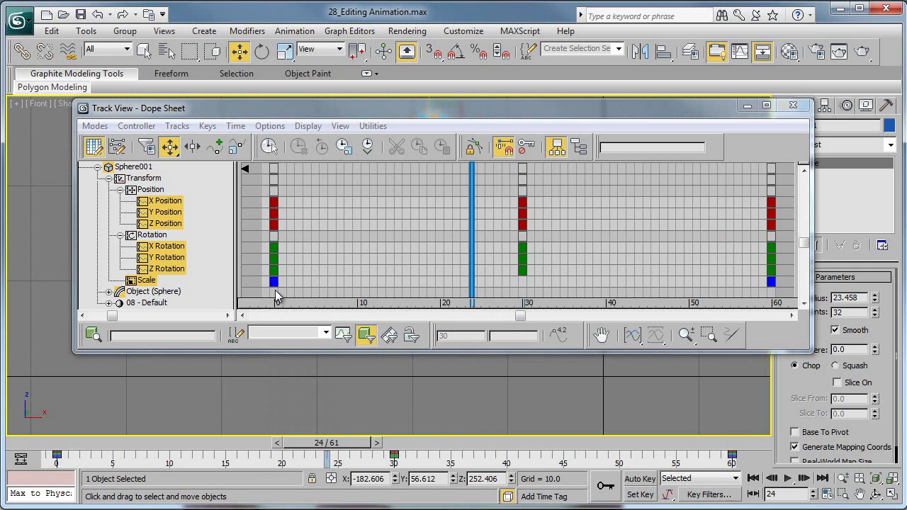
Select all of the sphere's keys at frame 60 in the Dope Sheet, then clear the selection.
left_click_drag(792, 198, 750, 277)
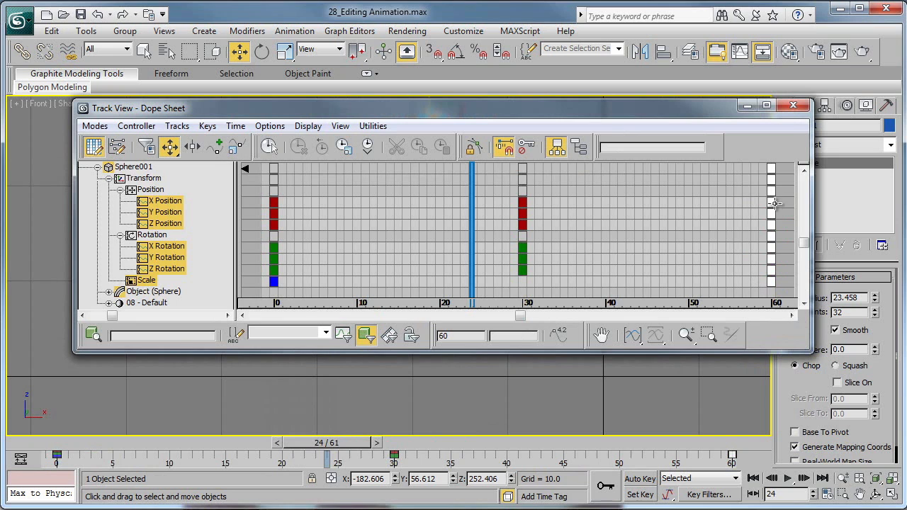
mouse_move(773, 200)
left_mouse_down()
mouse_move(652, 206)
mouse_move(770, 208)
left_mouse_up()
left_click(532, 203)
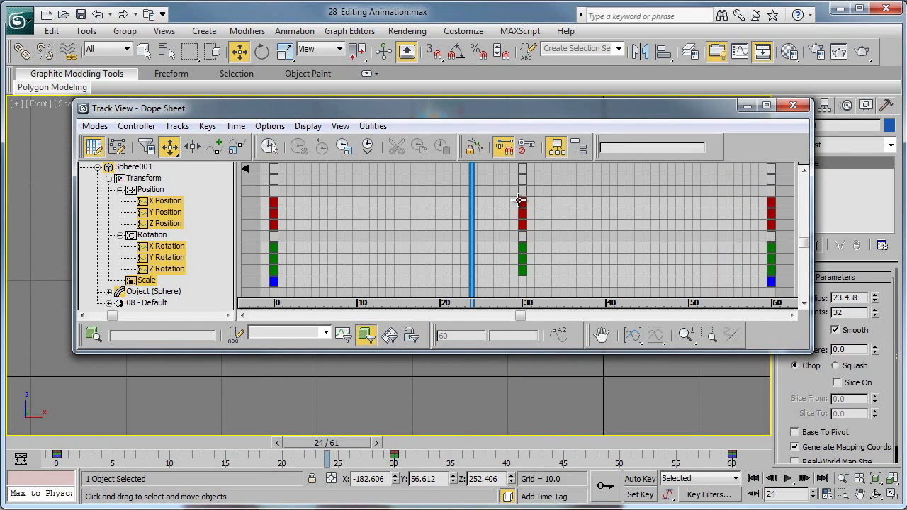
View the key info of the X Position key at frame 30 and of the following key, then close it.
right_click(521, 206)
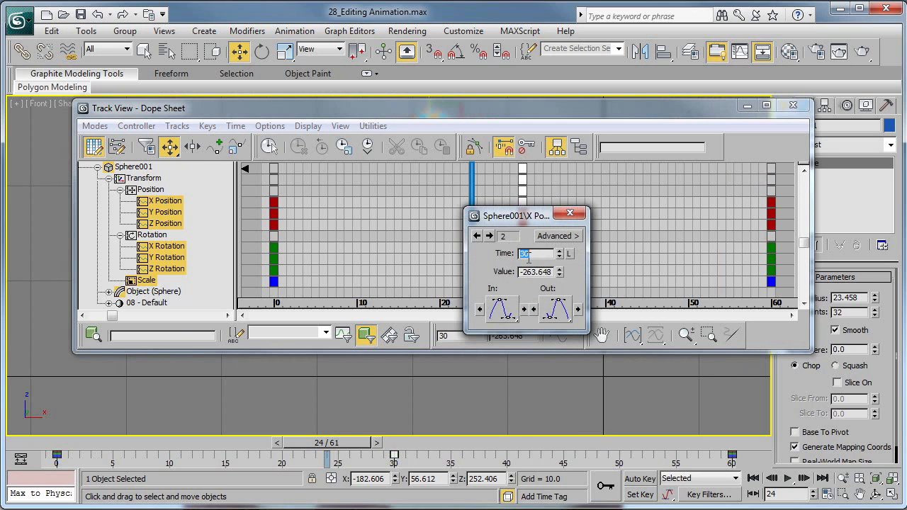
left_click(489, 236)
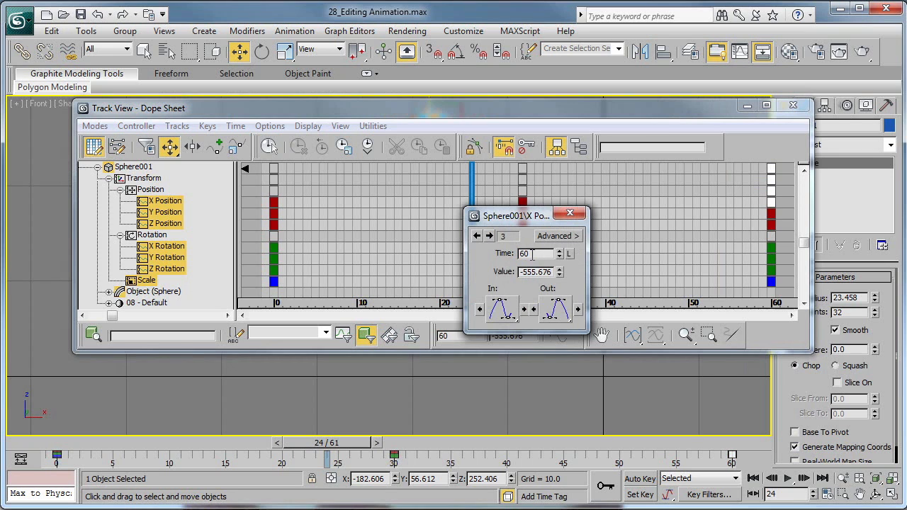
left_click(569, 212)
Switch back to Curve Editor mode, show only the X Position curve and view the frame 30 key's info.
left_click(95, 125)
left_click(108, 142)
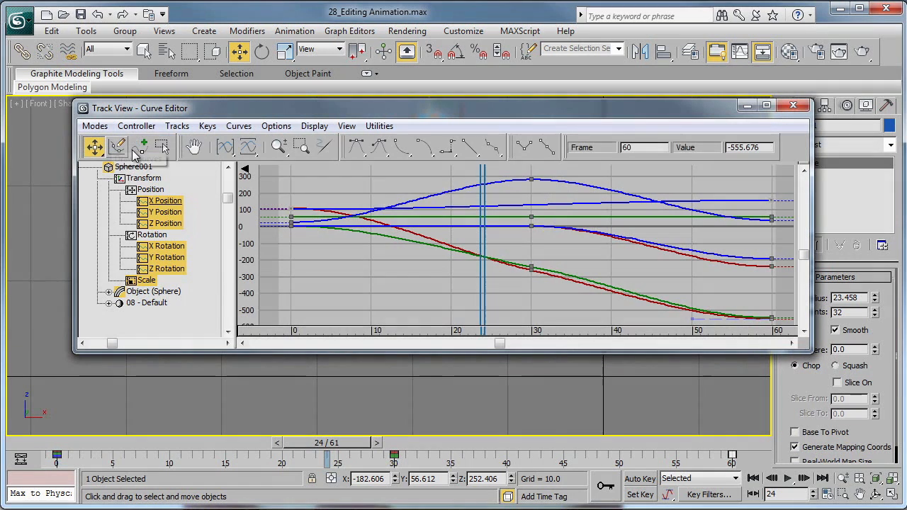
left_click(168, 202)
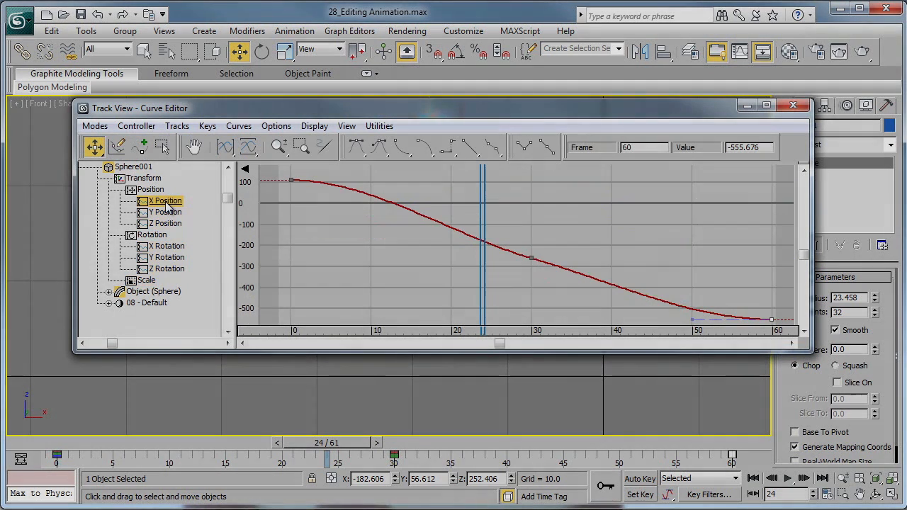
right_click(531, 259)
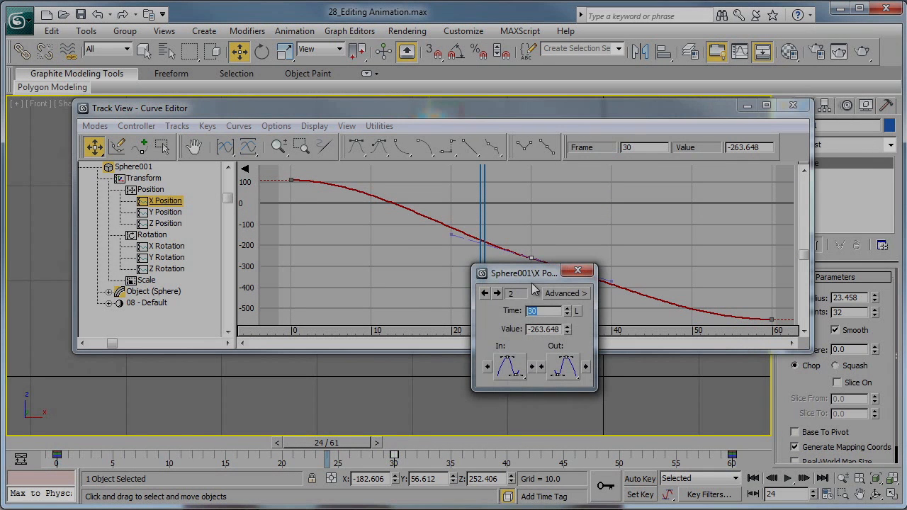
left_click(577, 270)
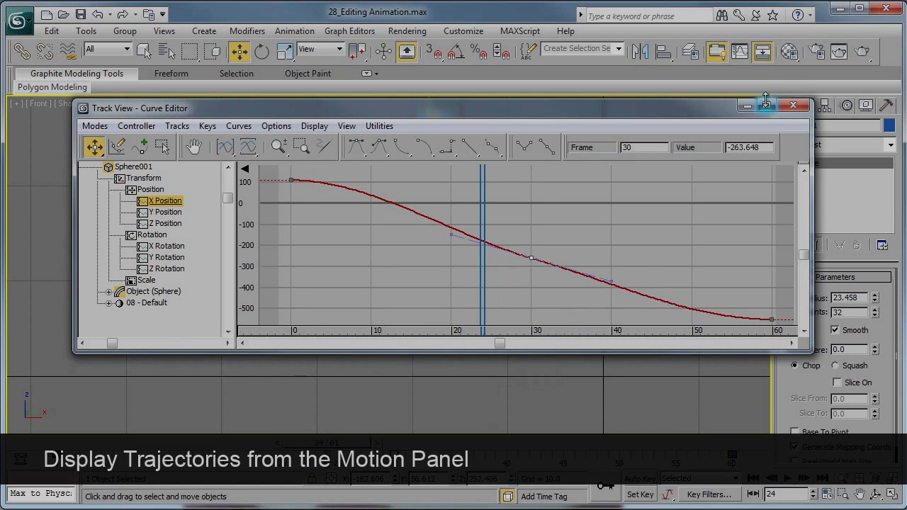
Close the Curve Editor and display the sphere's trajectory from the Motion settings.
left_click(793, 107)
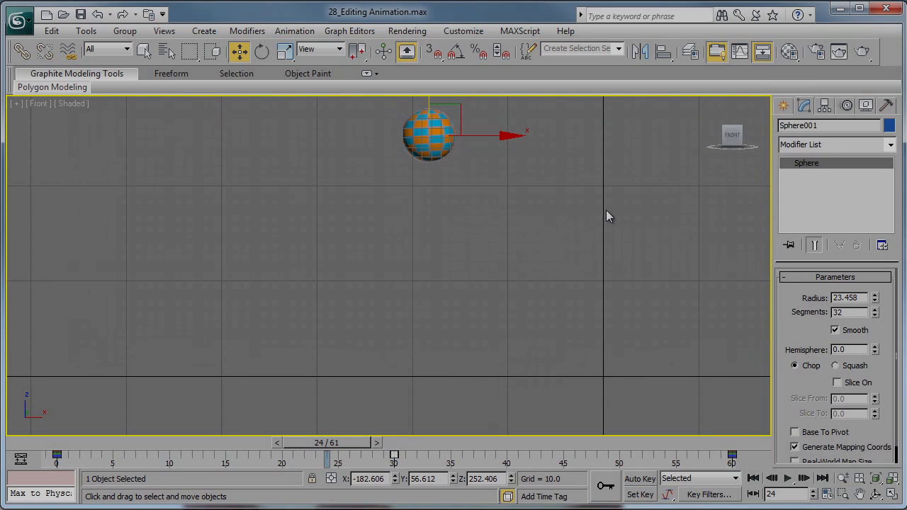
left_click(783, 105)
left_click(847, 105)
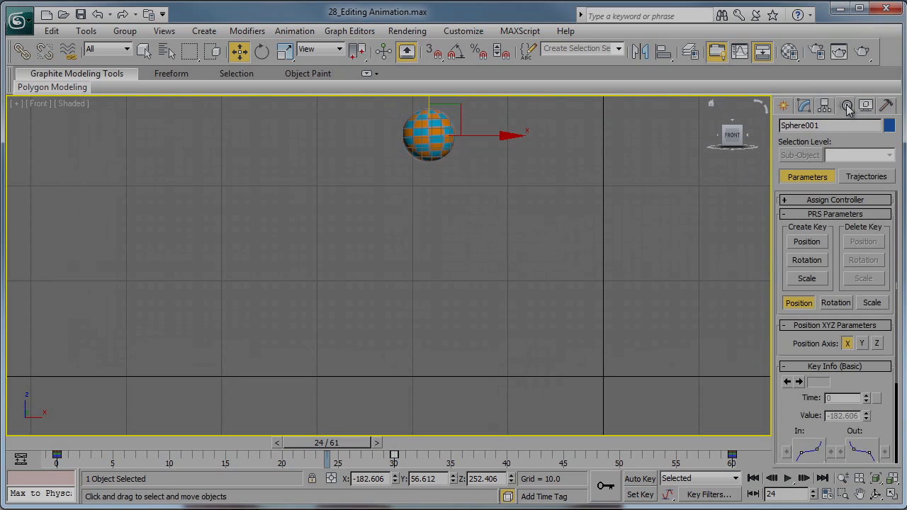
left_click(865, 177)
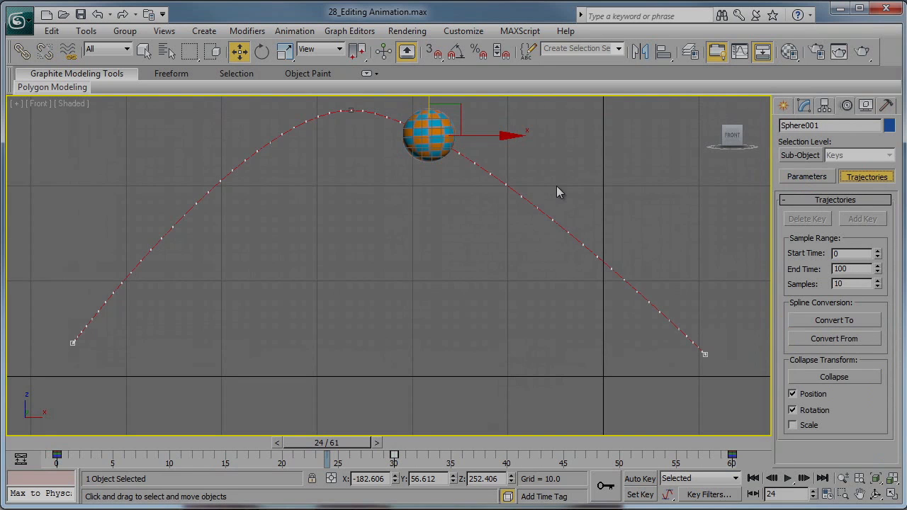
Enable sub-object Keys editing on the sphere's trajectory and raise its frame 30 key to a Z position of about 540.
middle_click_drag(488, 278, 499, 331)
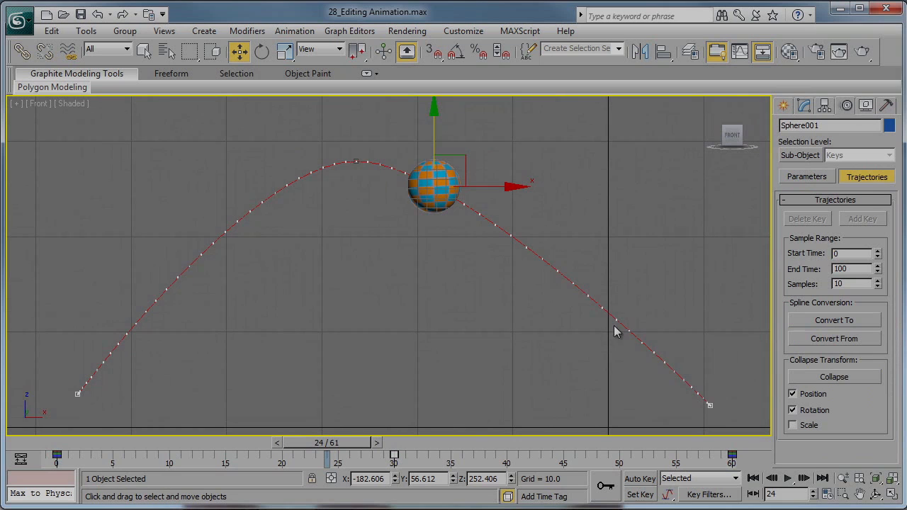
left_click(353, 161)
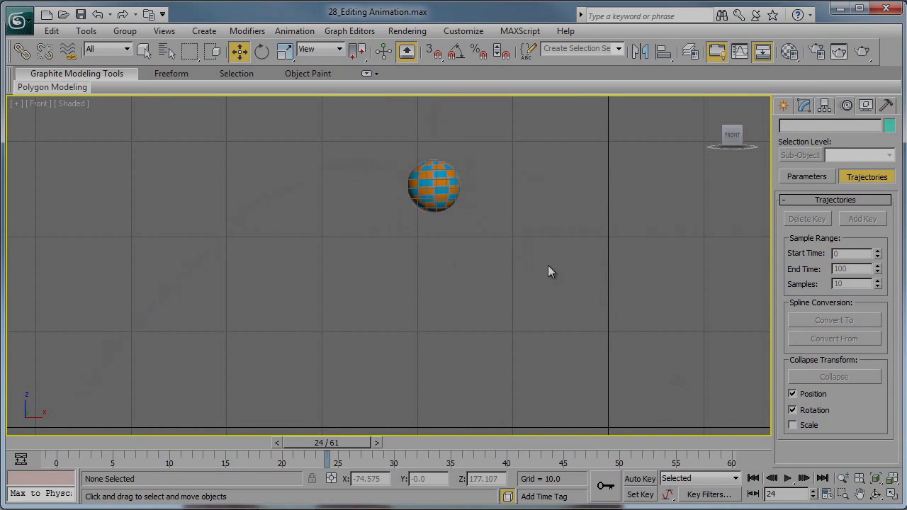
key("ctrl+z")
left_click(808, 156)
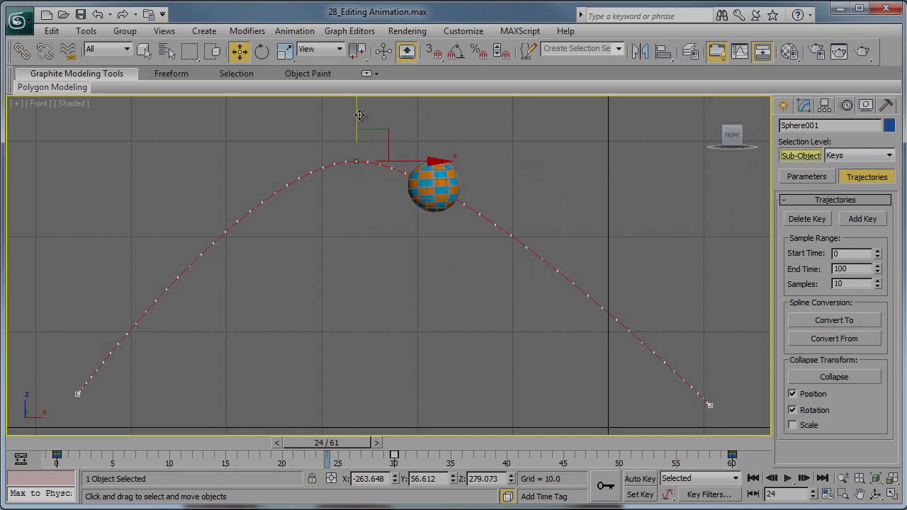
left_click_drag(358, 114, 347, 74)
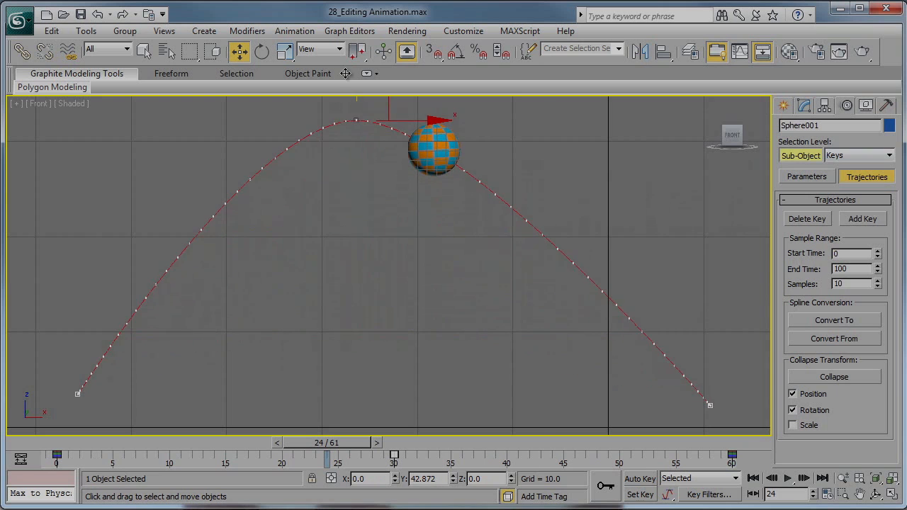
scroll(376, 219, "down", 2)
middle_click_drag(376, 212, 378, 312)
left_click_drag(367, 220, 367, 74)
scroll(413, 205, "down", 1)
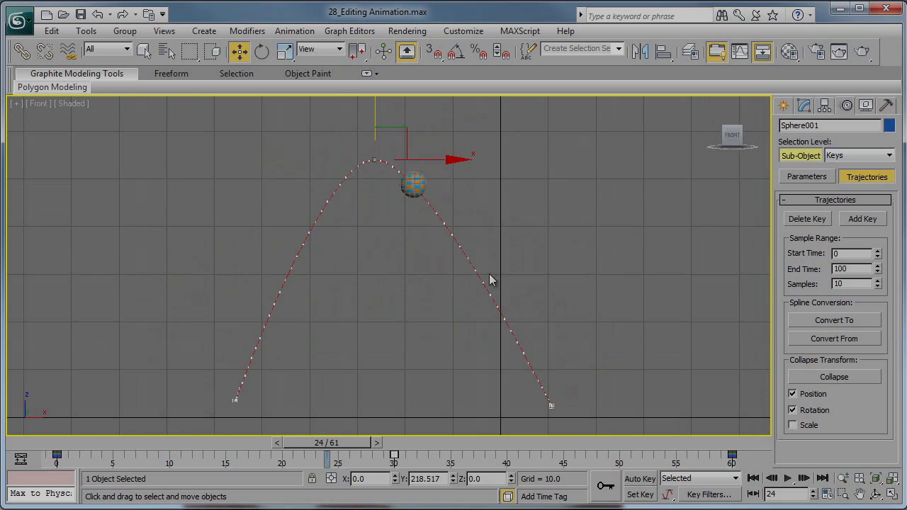
Scrub the animation through to frame 60 and leave sub-object key editing on the trajectory.
left_click_drag(337, 443, 724, 453)
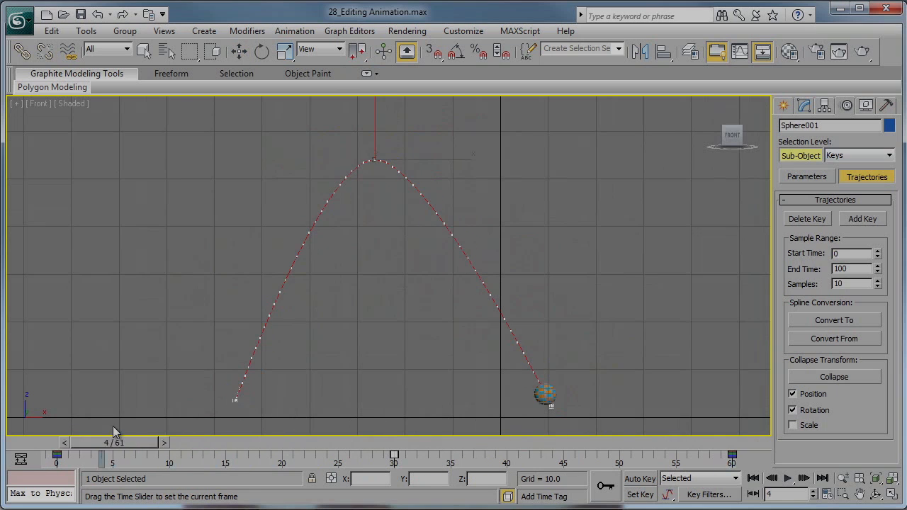
key("w")
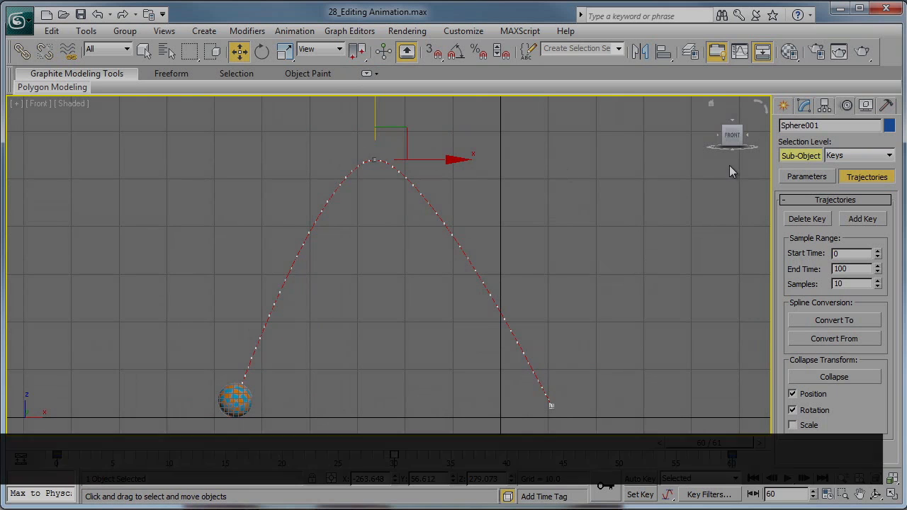
left_click(799, 155)
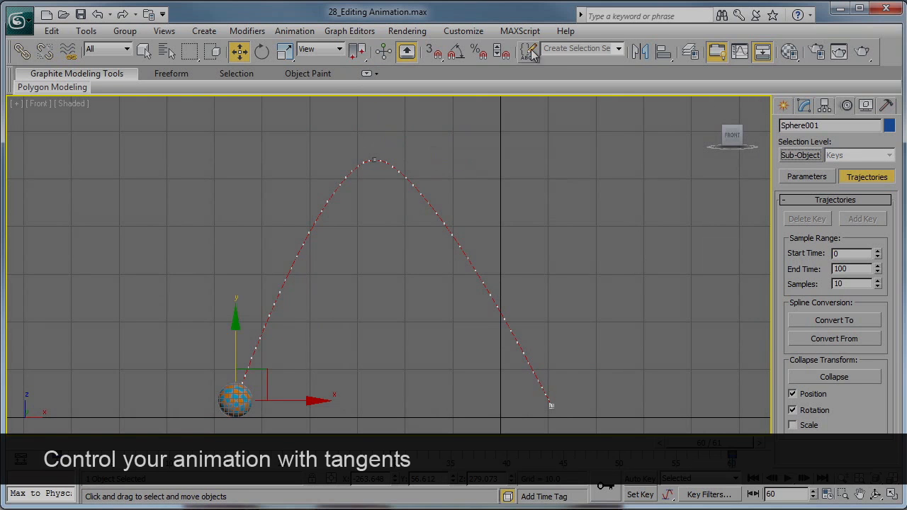
Show the Z Position curve in the Curve Editor and pull the frame 60 key's incoming tangent handle up to about 260 near frame 56.
left_click(748, 54)
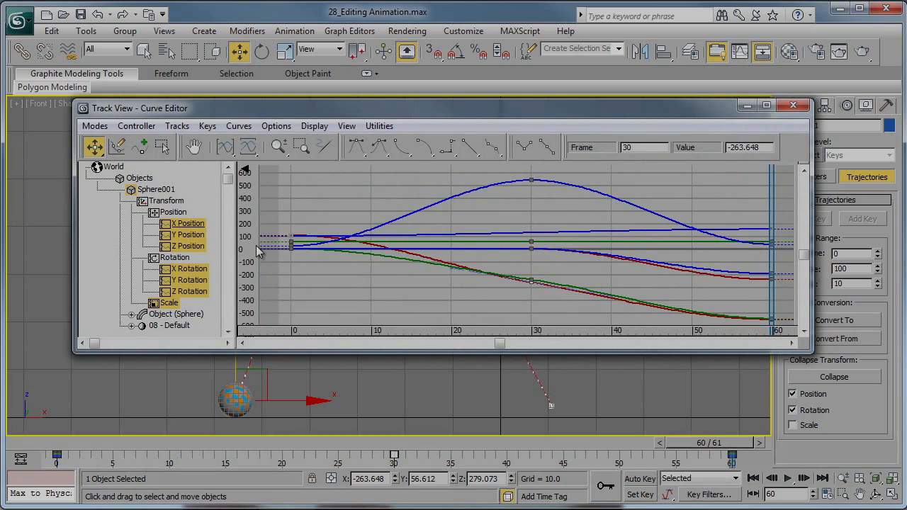
left_click(193, 250)
left_click_drag(746, 302, 785, 319)
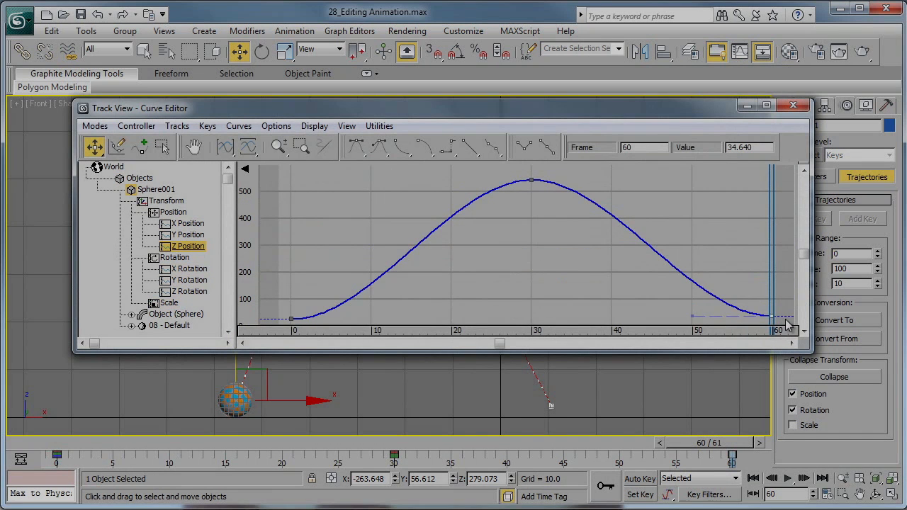
middle_click_drag(721, 279, 677, 272)
left_click(487, 173)
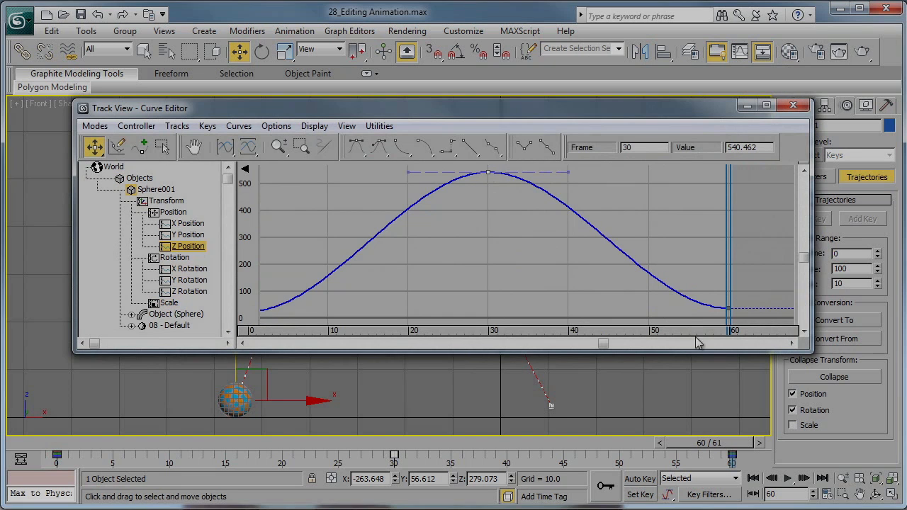
left_click(729, 308)
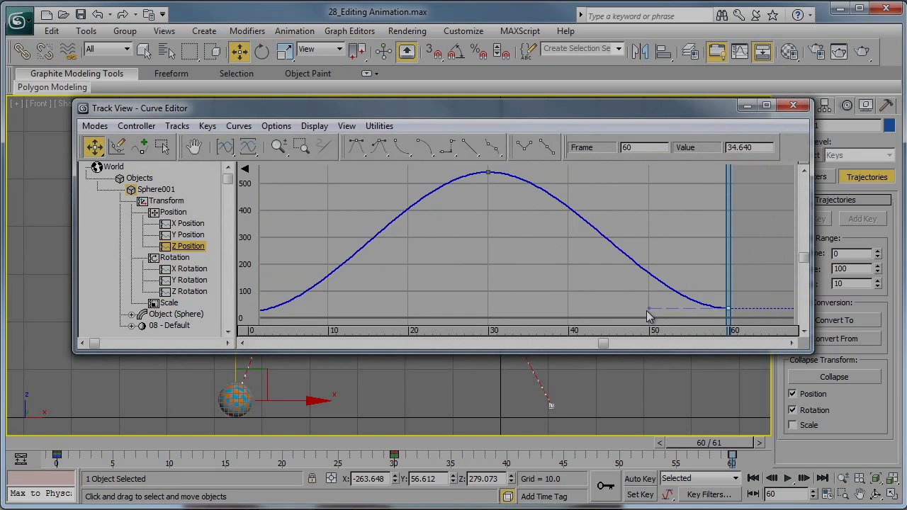
left_click_drag(647, 310, 693, 248)
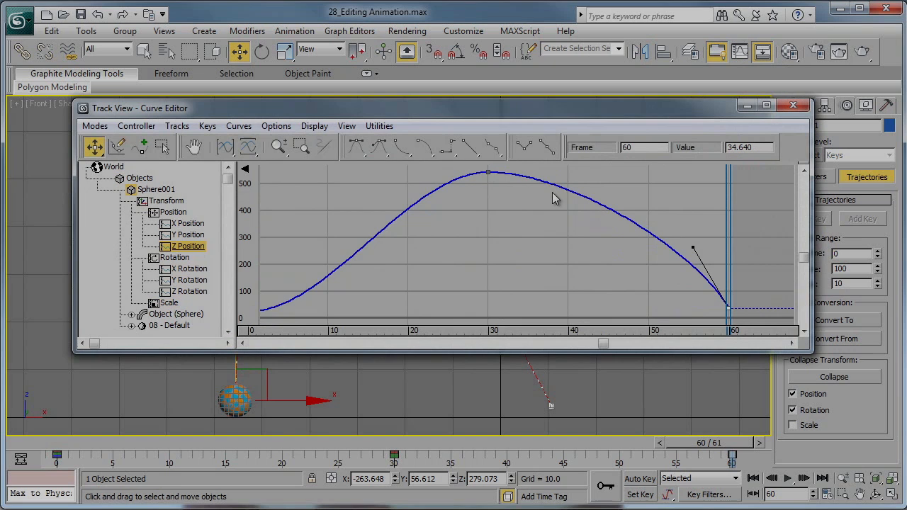
View the tangent types in the key info of the Z Position key at frame 30, then close it.
left_click(487, 172)
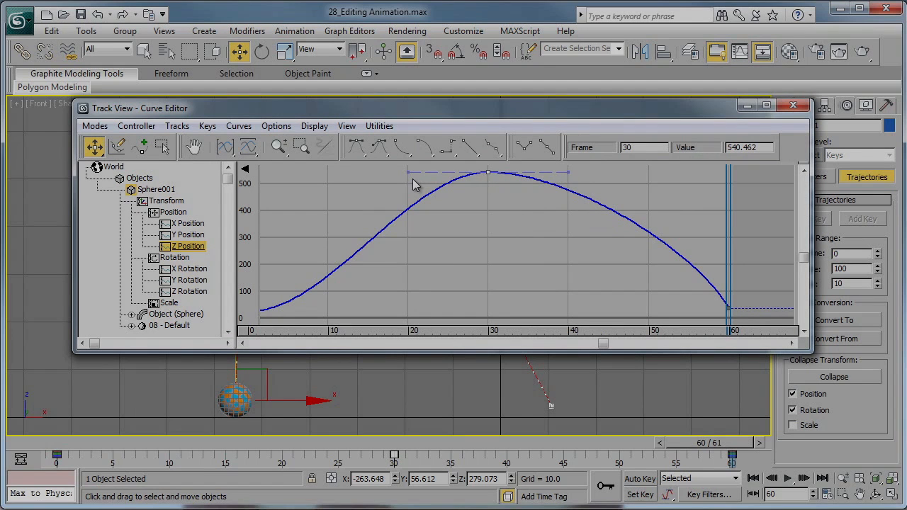
right_click(489, 172)
left_click_drag(530, 284, 565, 264)
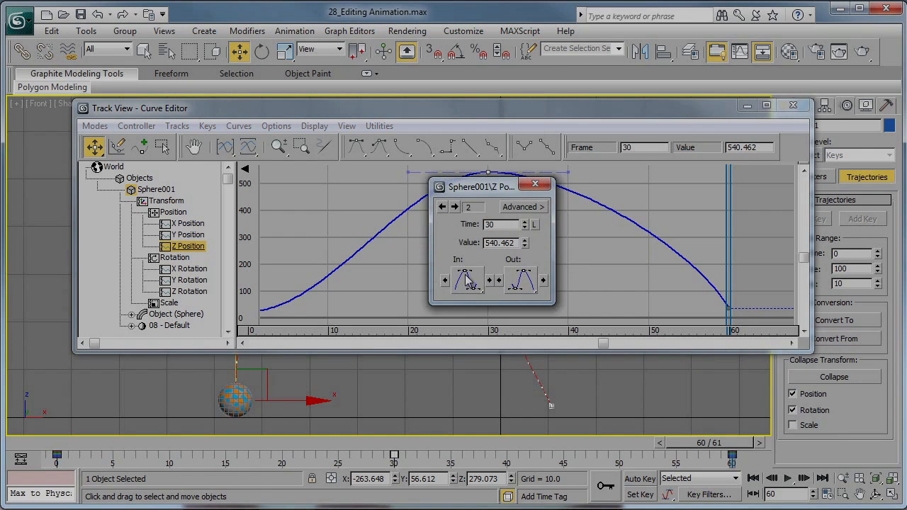
left_click(547, 186)
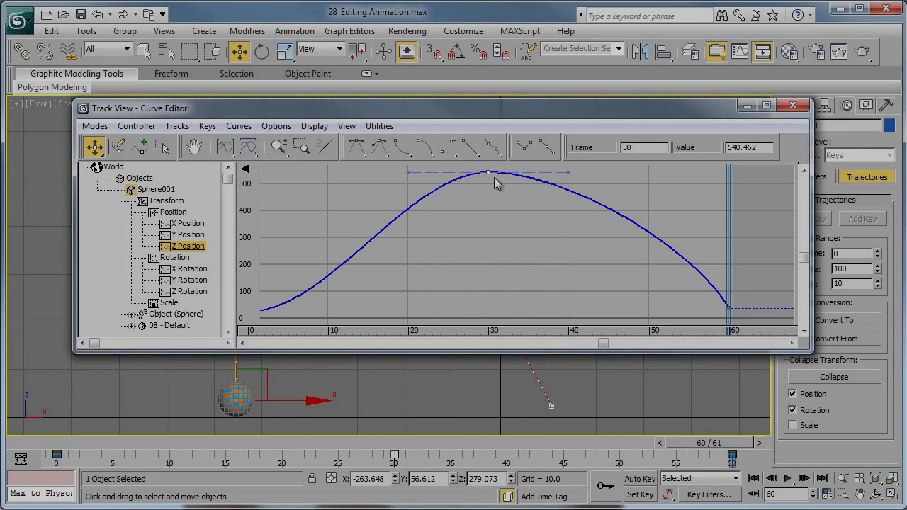